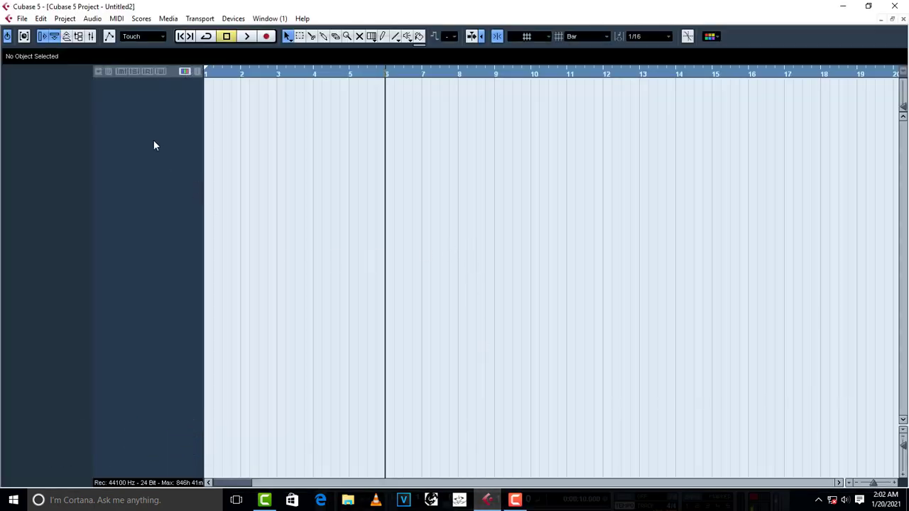
# Add one mono audio track, Audio 01, and return the cursor to the project start
pyautogui.rightClick(158, 90)
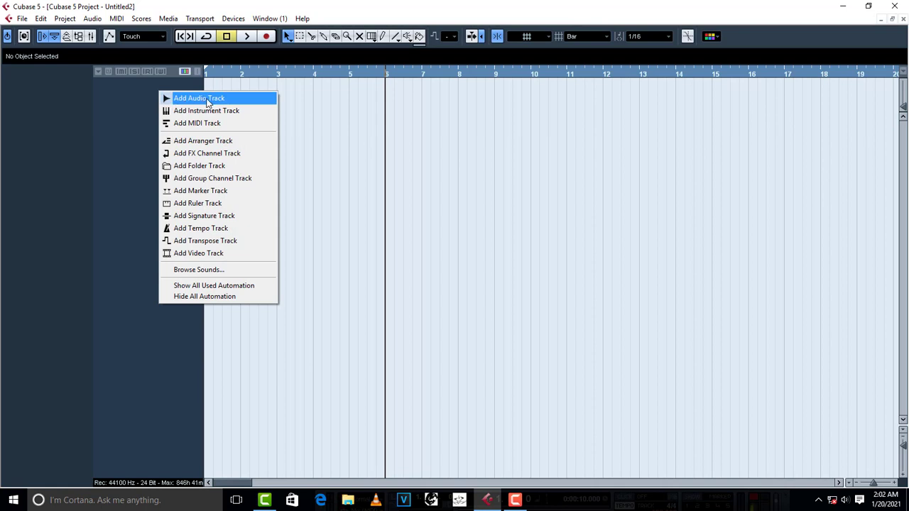
pyautogui.click(204, 102)
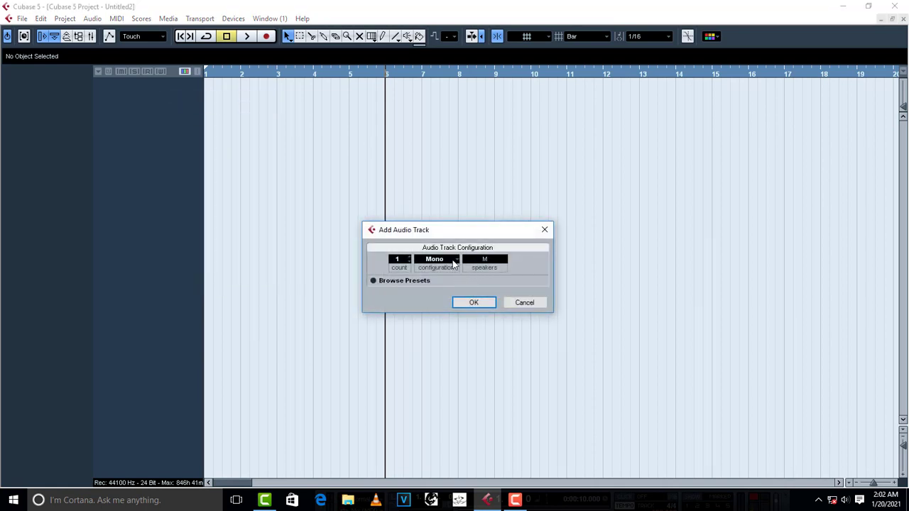
pyautogui.click(473, 302)
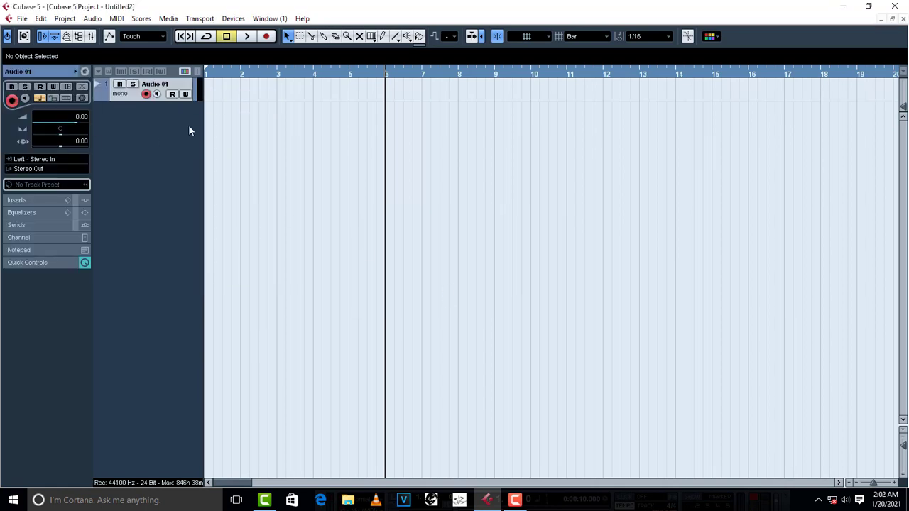
pyautogui.click(182, 36)
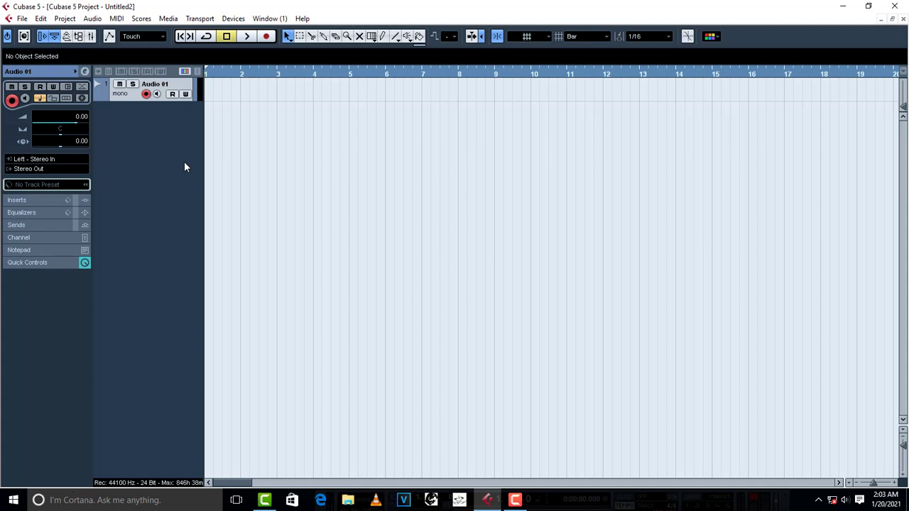
# Record a vocal take onto Audio 01 with keypad *, stopping at about bar 9
pyautogui.press('KP_Multiply')
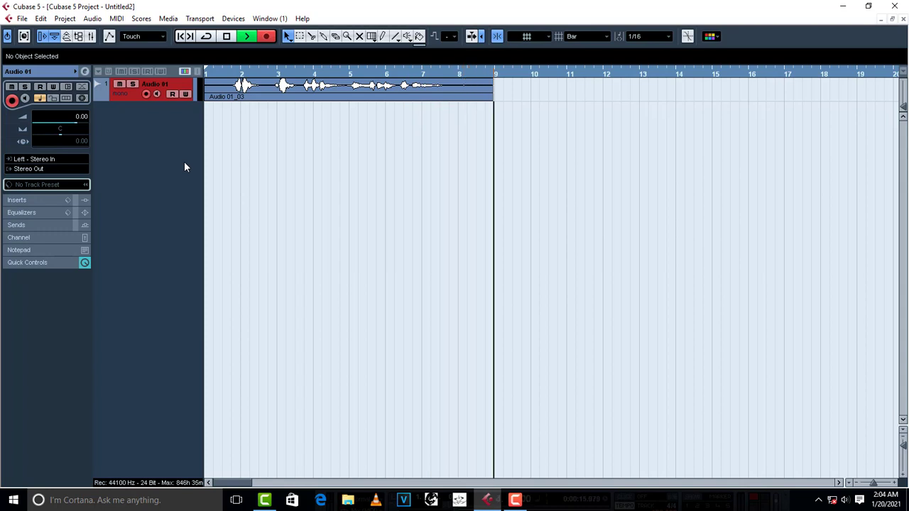
pyautogui.press('space')
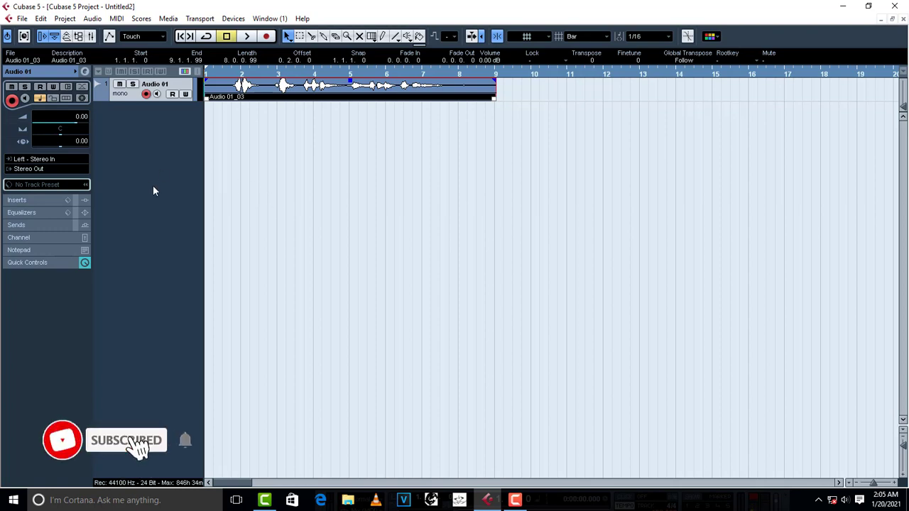
# Play the take Audio 01_03 from just before bar 2, stop, and deselect the event
pyautogui.click(233, 74)
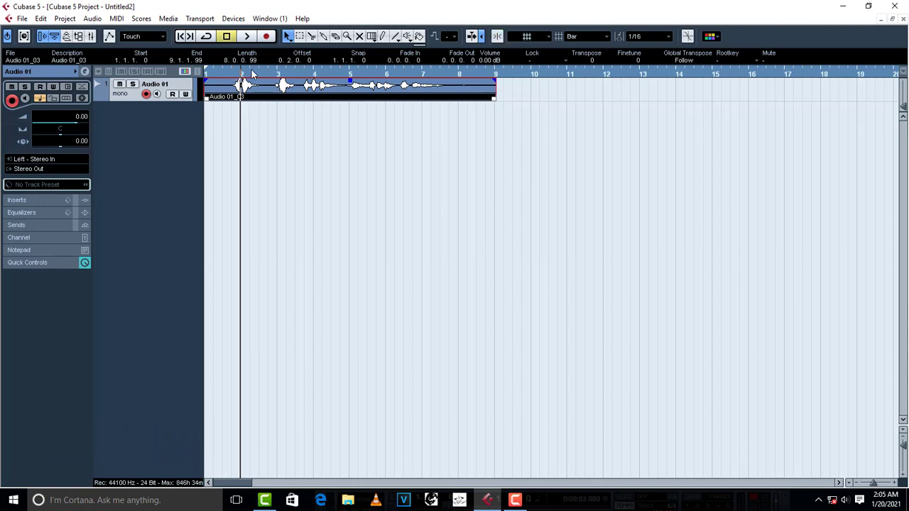
pyautogui.click(235, 73)
pyautogui.press('space')
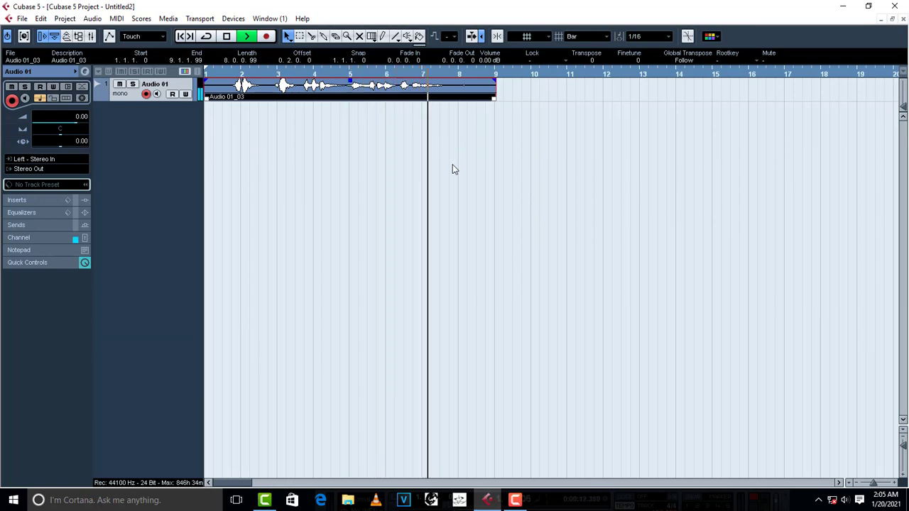
pyautogui.press('space')
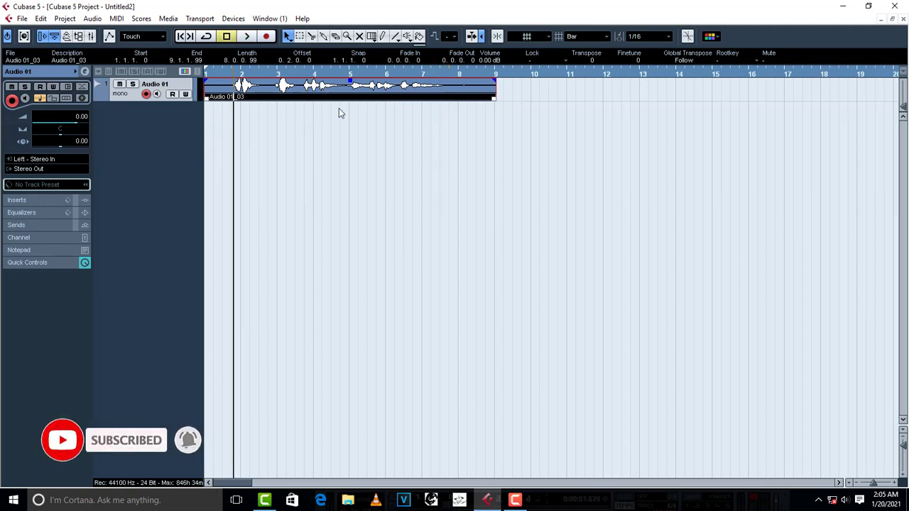
pyautogui.click(288, 142)
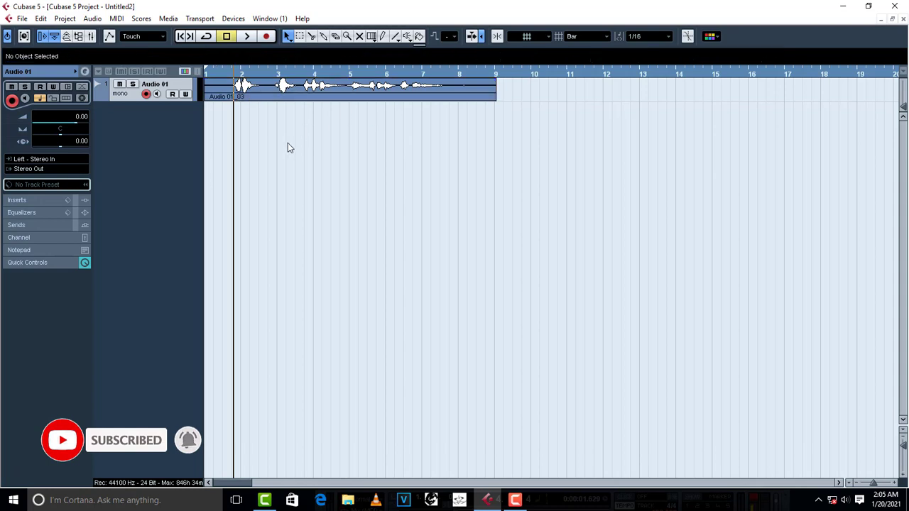
# Open the Audio 01_03 event in the Sample Editor
pyautogui.doubleClick(310, 90)
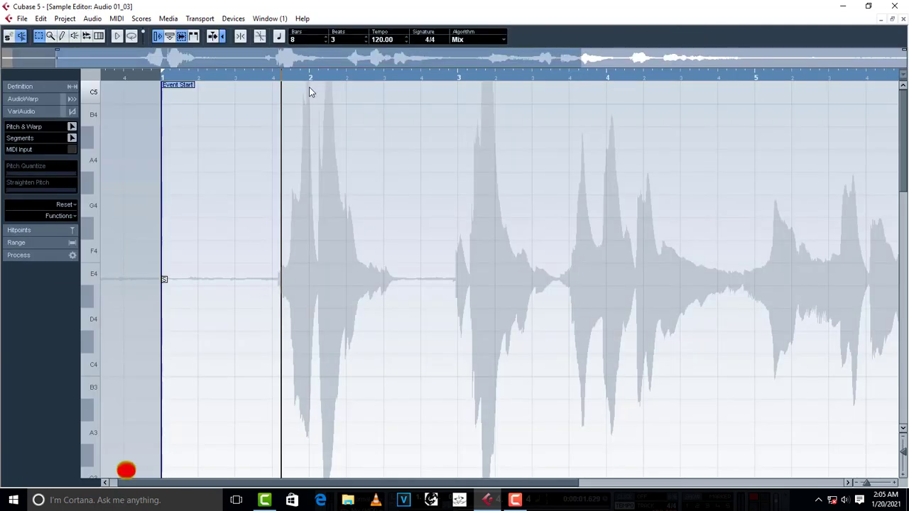
pyautogui.scroll(-2, 476, 152)
pyautogui.scroll(-3, 545, 197)
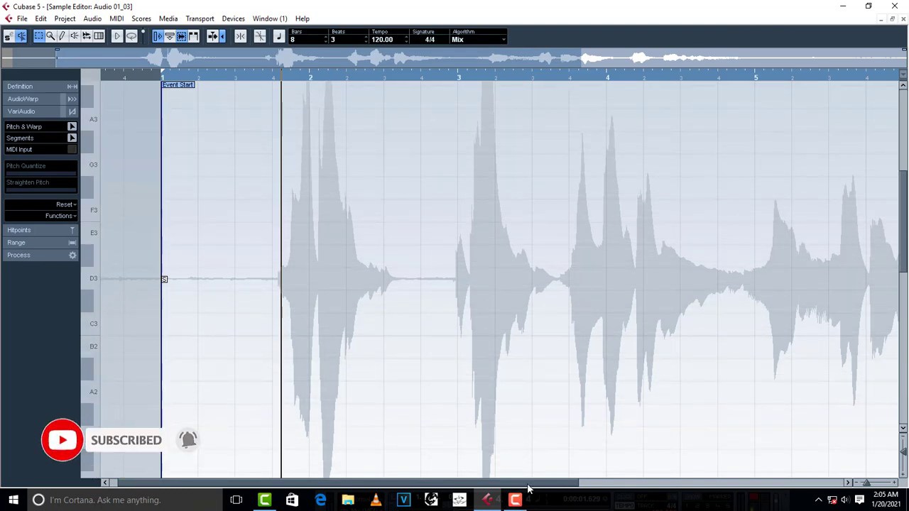
pyautogui.scroll(2, 836, 426)
pyautogui.scroll(-2, 583, 434)
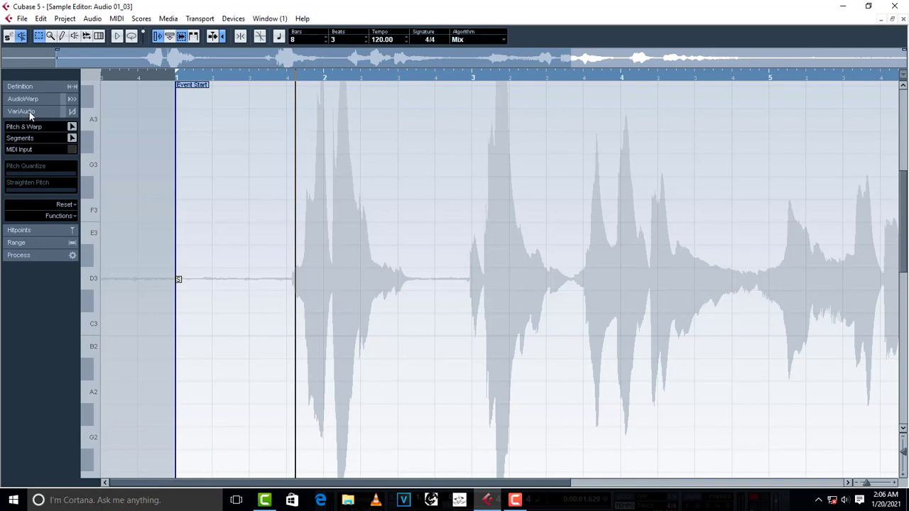
# Expand the VariAudio section in the Inspector to show its pitch-editing options
pyautogui.click(73, 111)
pyautogui.click(73, 111)
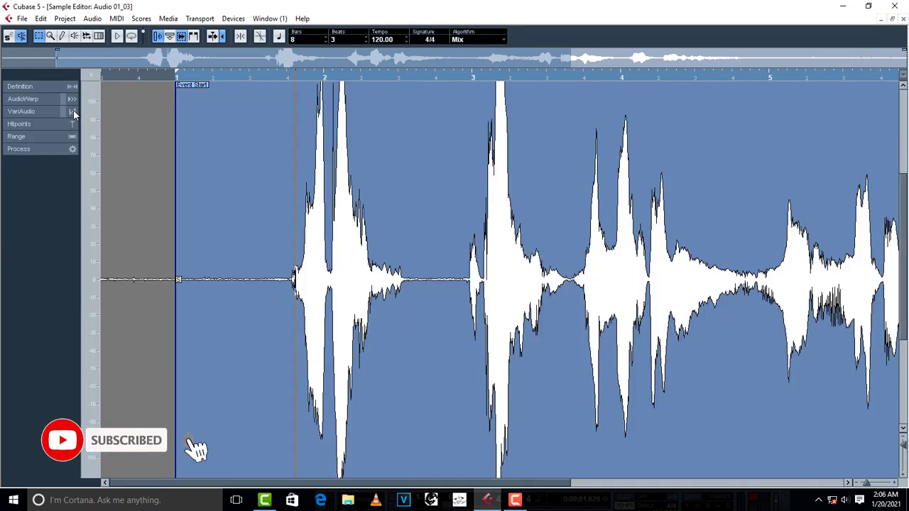
pyautogui.click(73, 112)
pyautogui.click(73, 111)
pyautogui.click(73, 112)
pyautogui.click(73, 111)
pyautogui.click(73, 111)
pyautogui.click(73, 111)
pyautogui.click(72, 112)
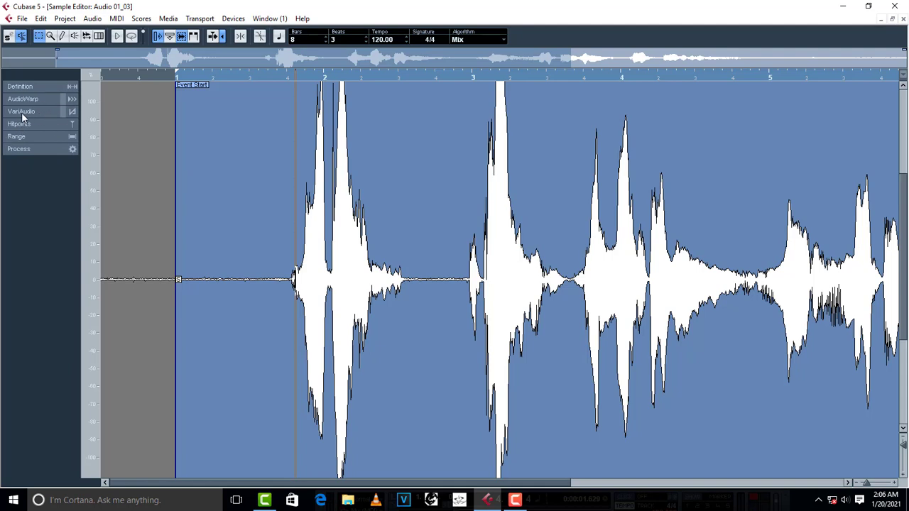
pyautogui.click(74, 111)
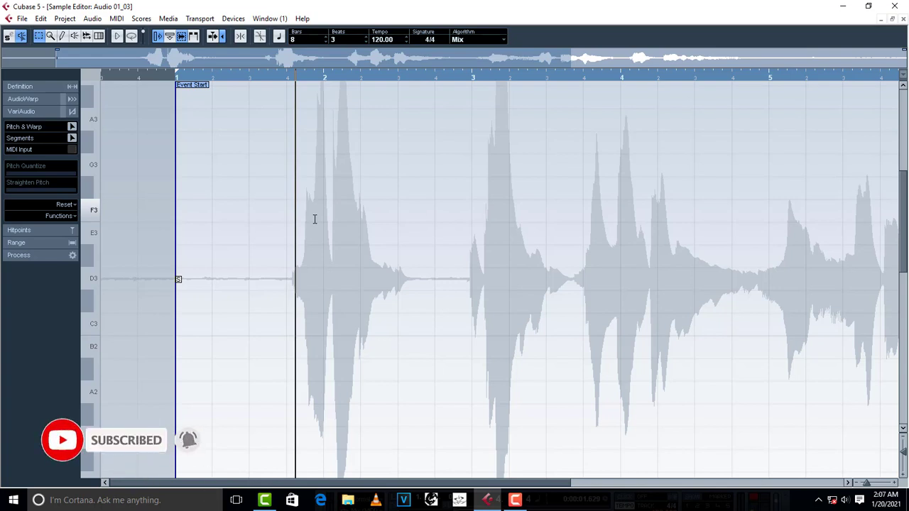
pyautogui.click(73, 112)
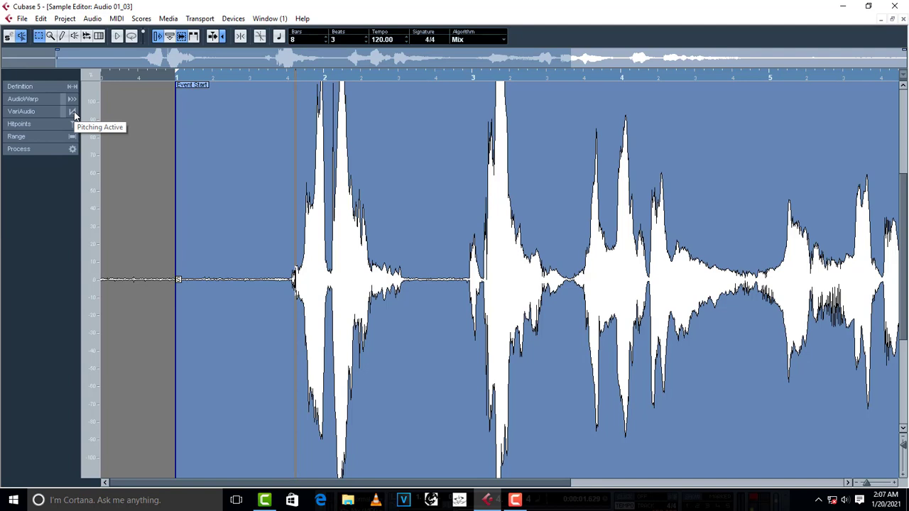
pyautogui.click(73, 112)
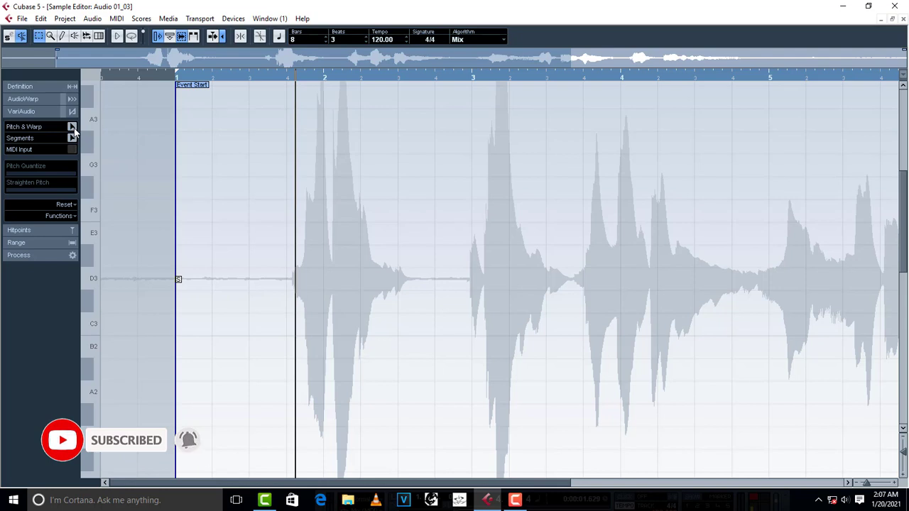
pyautogui.click(72, 126)
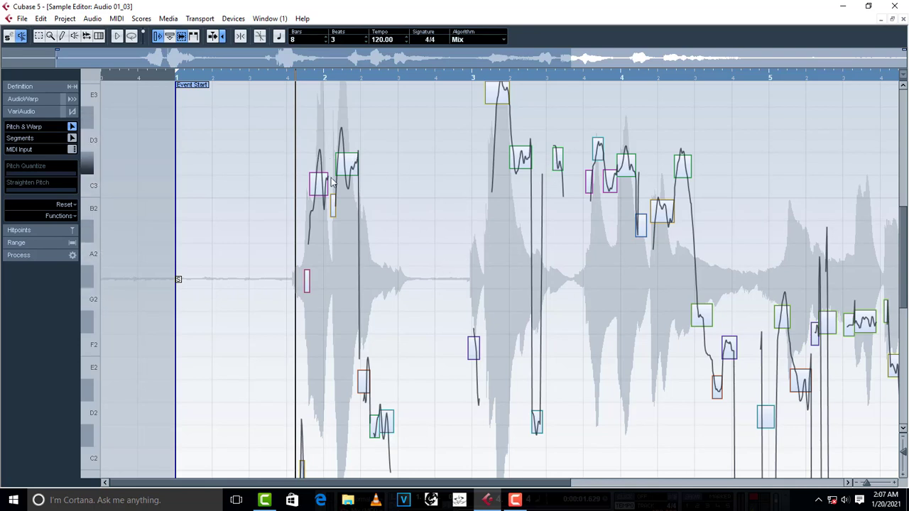
pyautogui.scroll(-1, 348, 212)
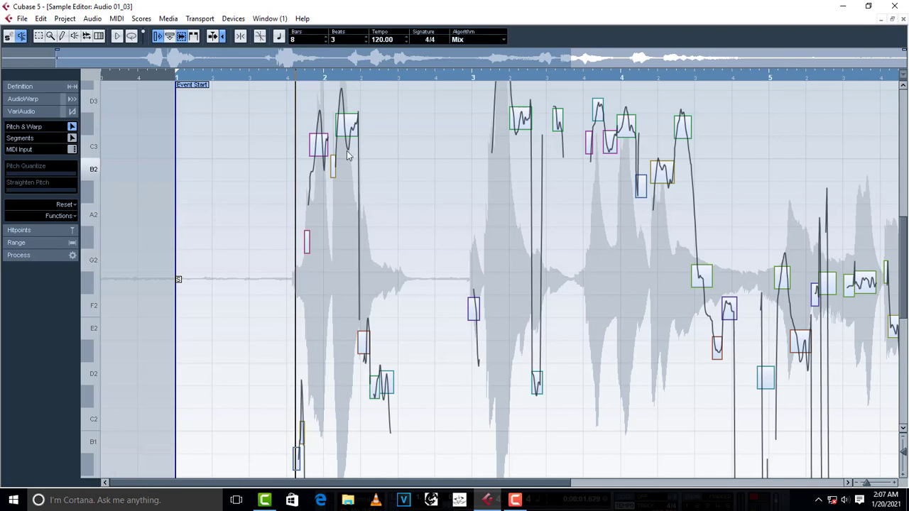
pyautogui.scroll(1, 327, 179)
pyautogui.scroll(1, 621, 252)
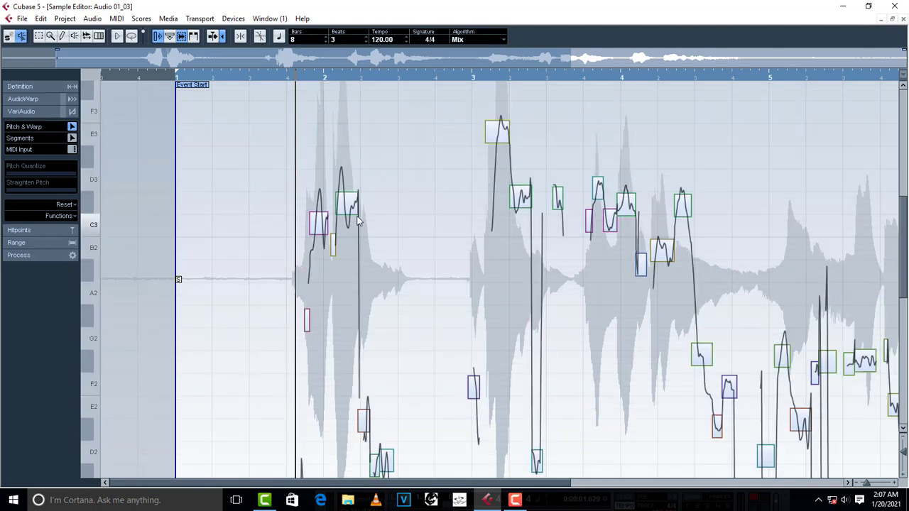
pyautogui.press('h')
pyautogui.press('h')
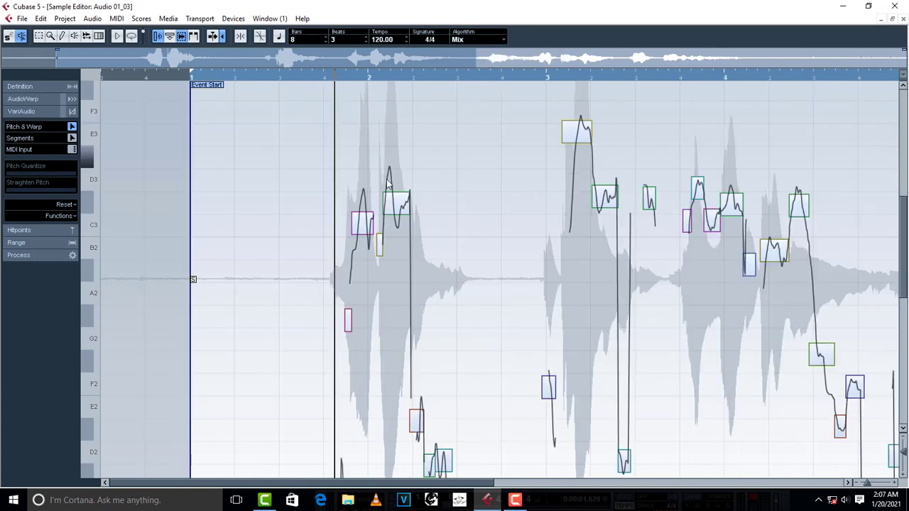
pyautogui.press('h')
pyautogui.press('h')
pyautogui.press('g')
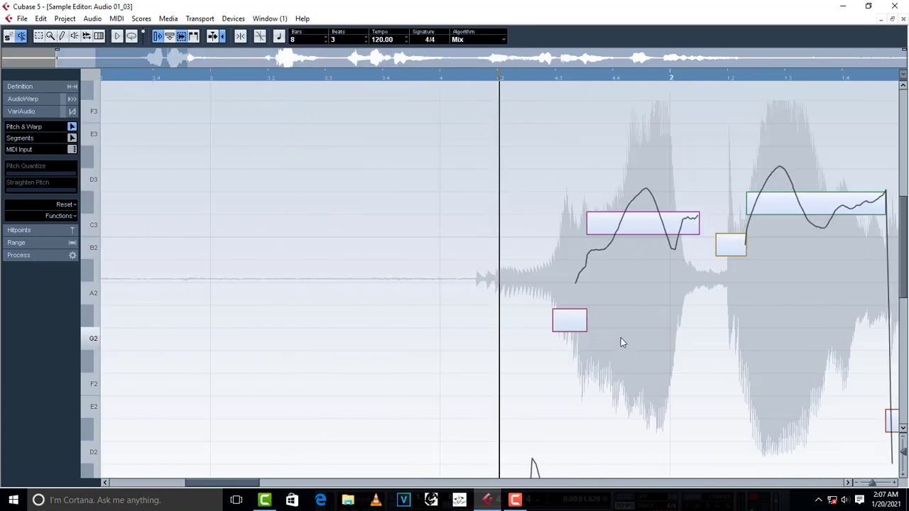
pyautogui.scroll(-2, 621, 340)
pyautogui.scroll(-2, 621, 338)
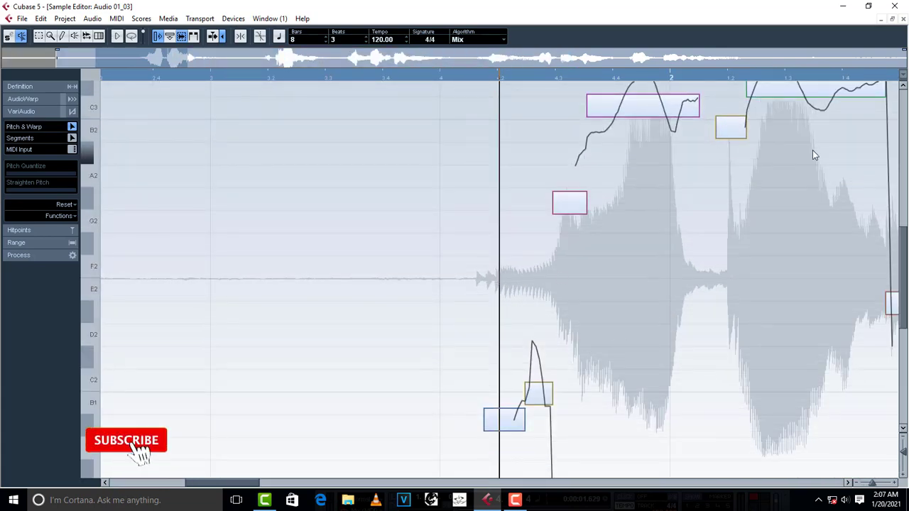
pyautogui.scroll(2, 811, 155)
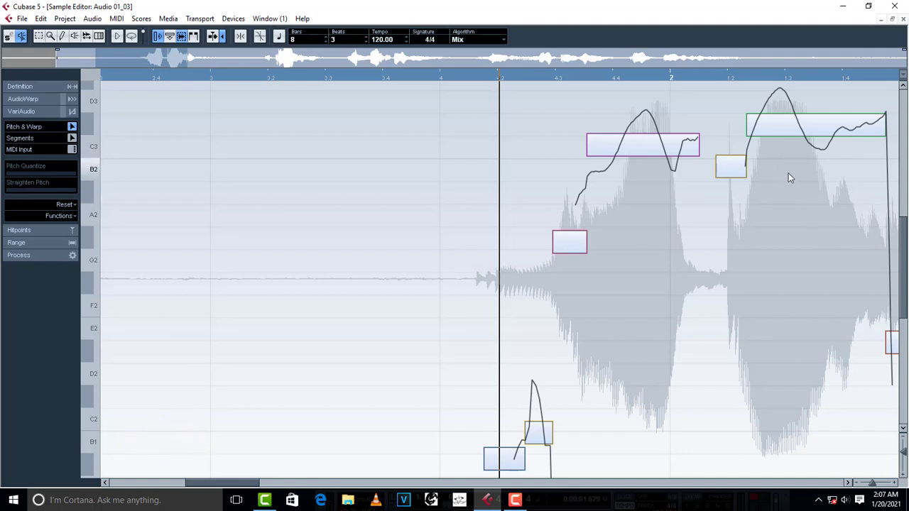
pyautogui.press('space')
# Lower the held C#3 note segment to G#2 and play it back
pyautogui.press('space')
pyautogui.moveTo(230, 487); pyautogui.dragTo(257, 487)
pyautogui.press('space')
pyautogui.press('space')
pyautogui.click(514, 131)
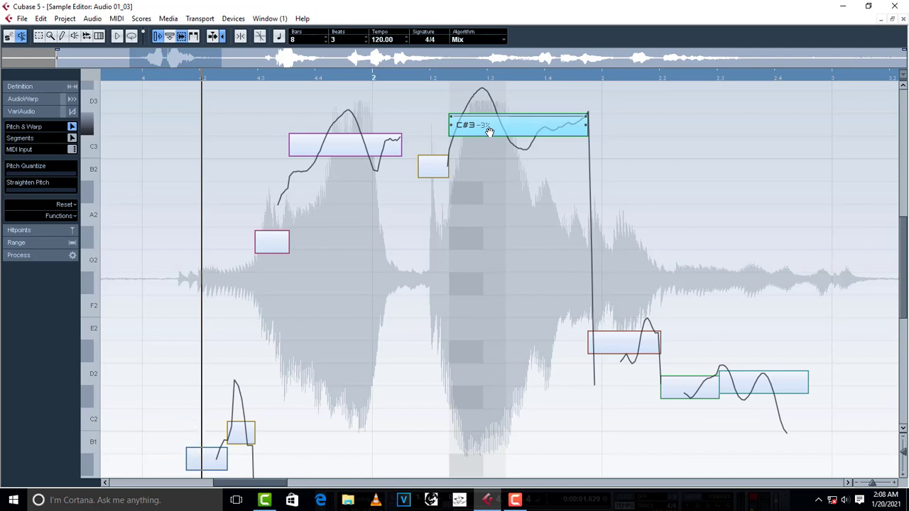
pyautogui.moveTo(490, 131); pyautogui.dragTo(495, 242)
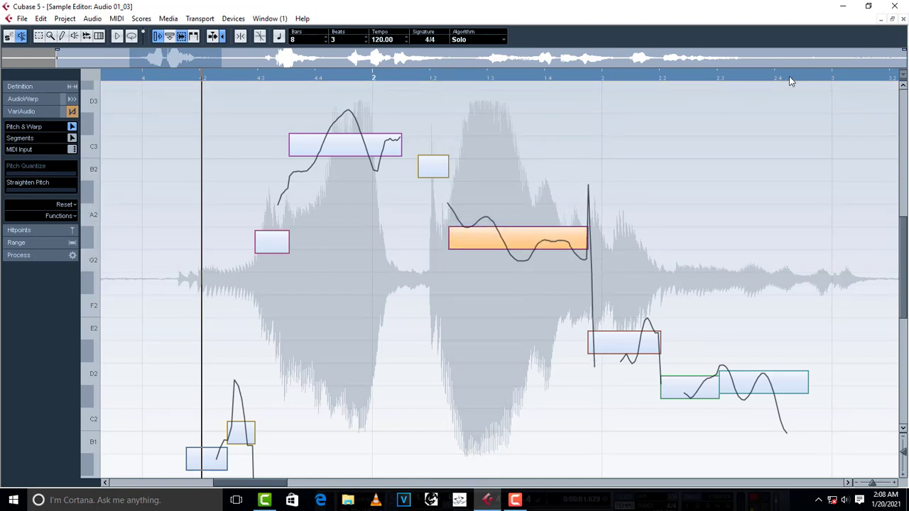
pyautogui.press('space')
pyautogui.press('space')
pyautogui.press('space')
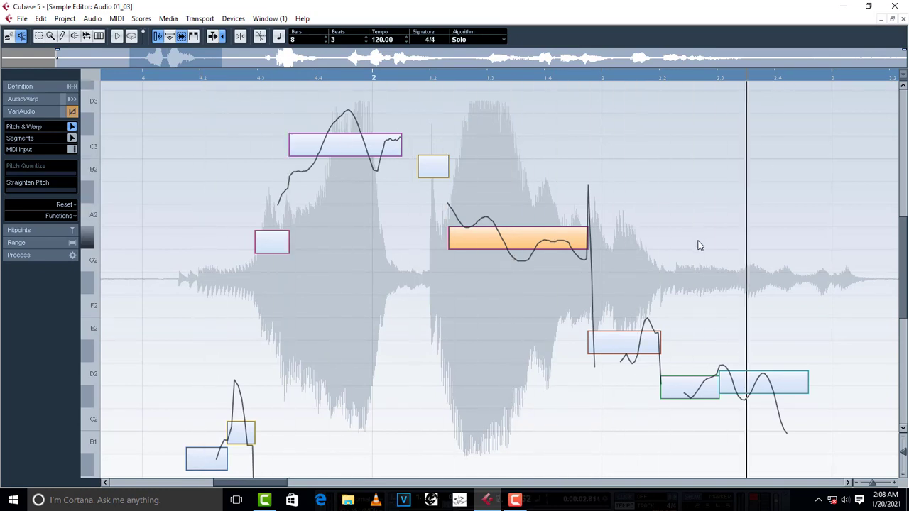
pyautogui.press('space')
# Raise that note from G#2 up to C#4 and audition the passage
pyautogui.moveTo(529, 242); pyautogui.dragTo(520, 245)
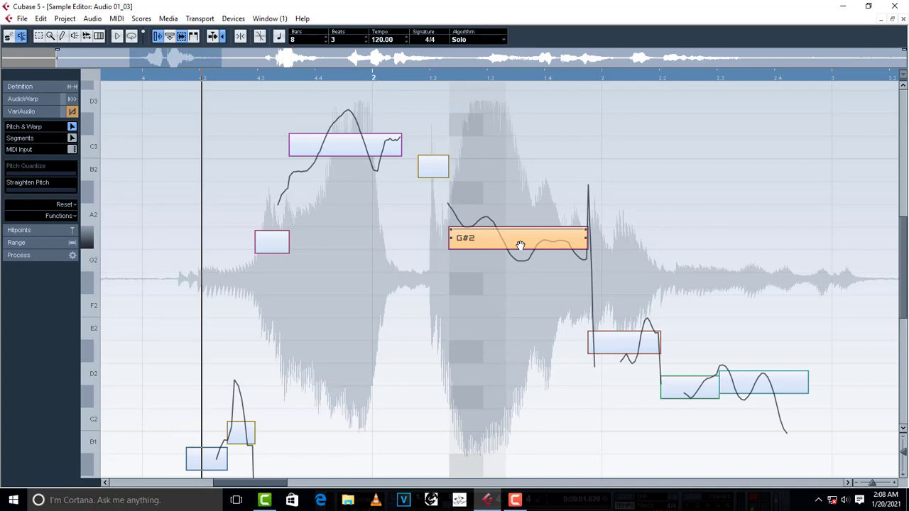
pyautogui.moveTo(521, 245); pyautogui.dragTo(505, 160)
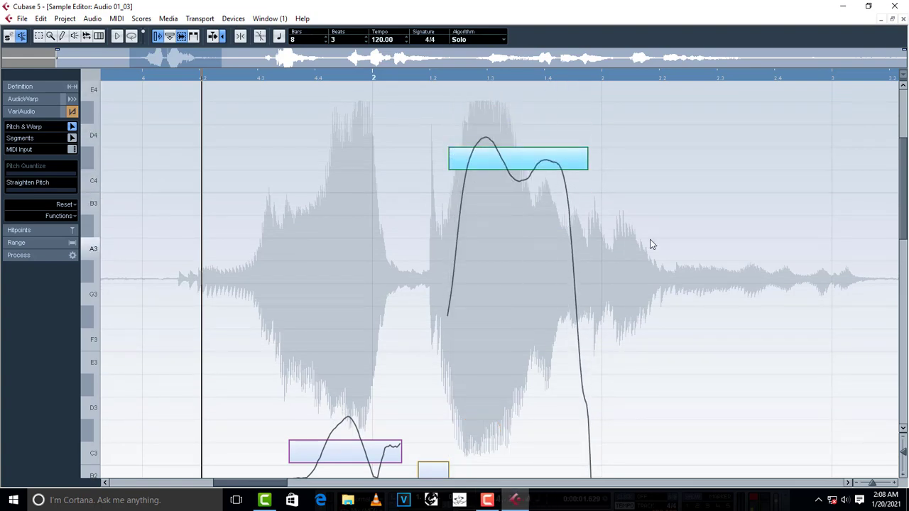
pyautogui.press('space')
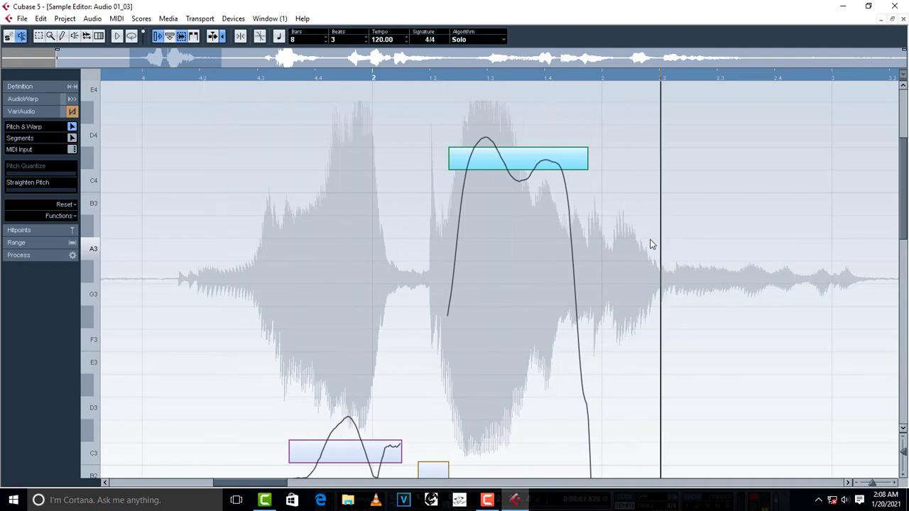
pyautogui.press('space')
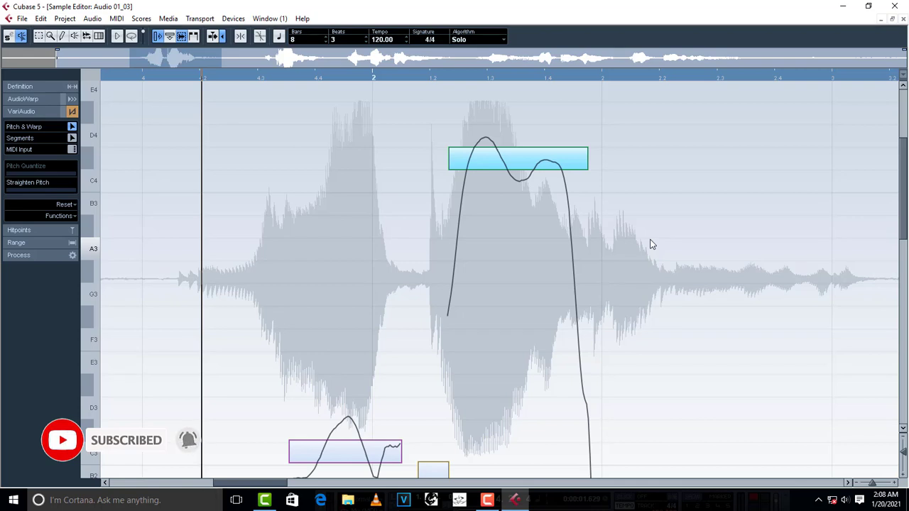
pyautogui.press('space')
pyautogui.press('space')
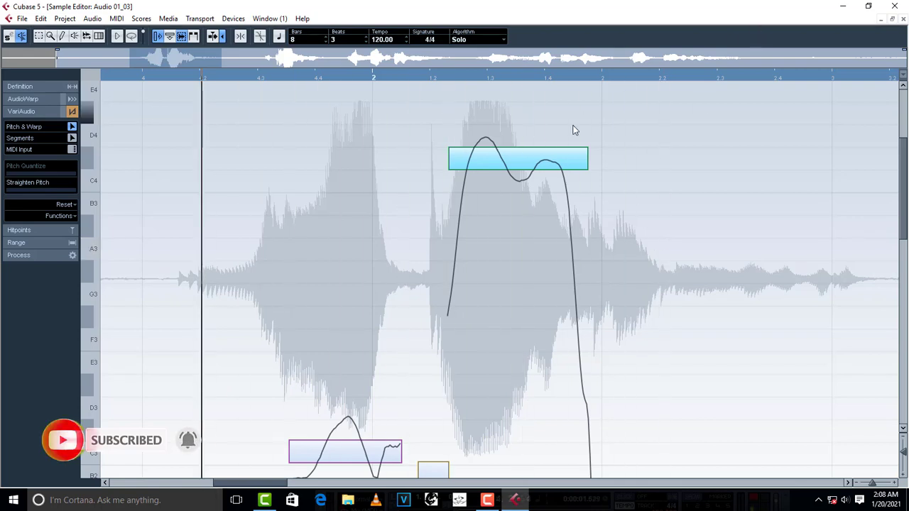
# Drag the C#4 note segment down to E2
pyautogui.click(501, 169)
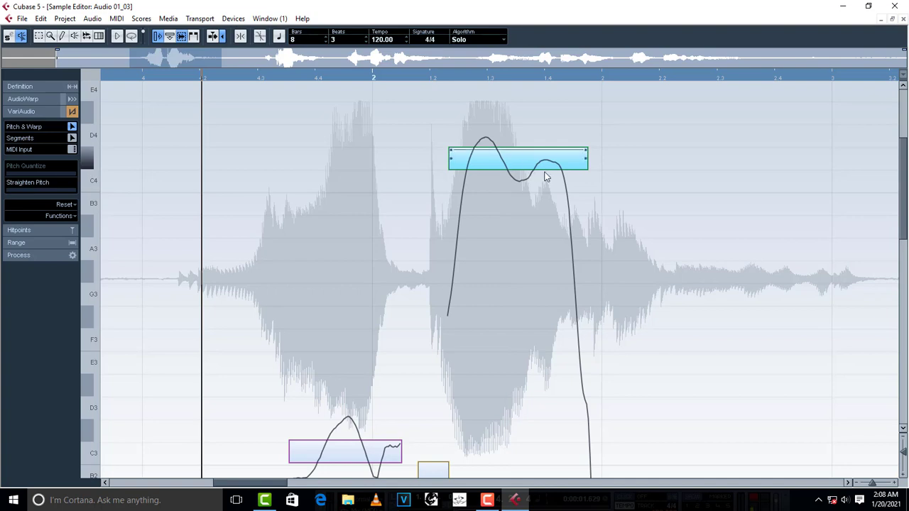
pyautogui.click(528, 163)
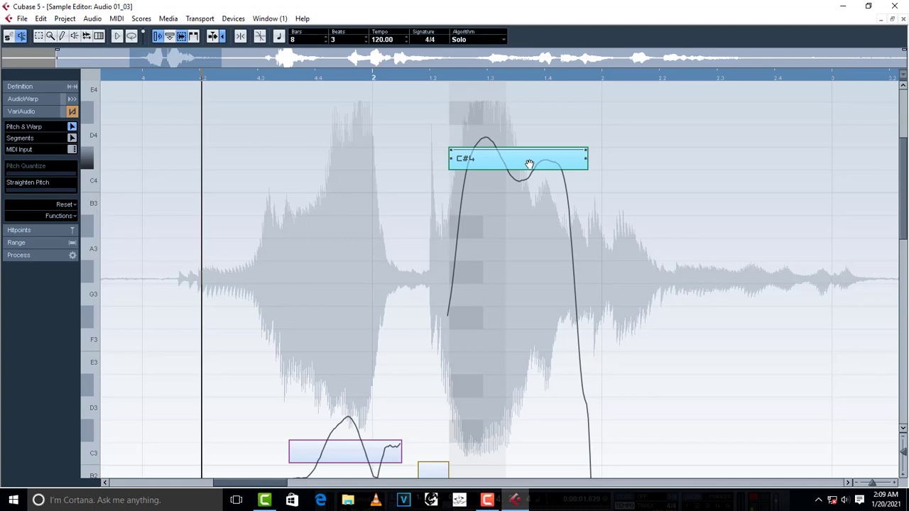
pyautogui.moveTo(530, 164); pyautogui.dragTo(494, 446)
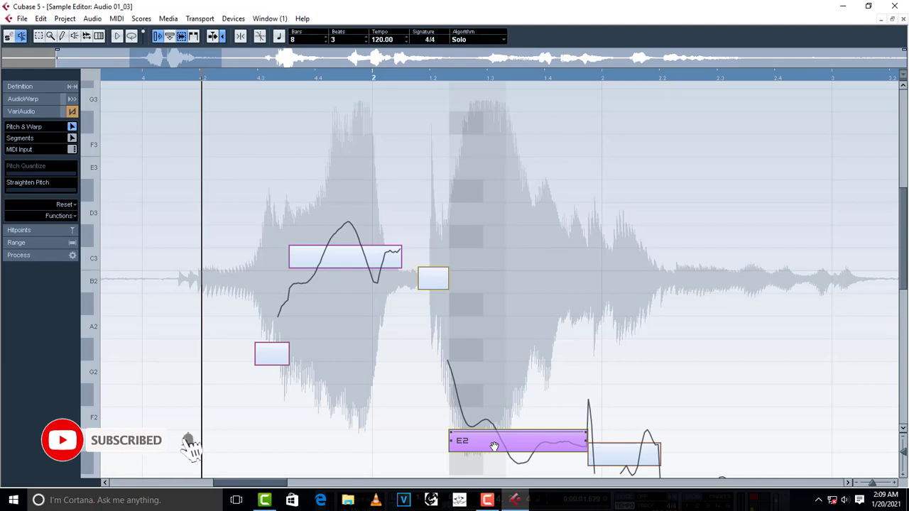
pyautogui.scroll(-1, 494, 446)
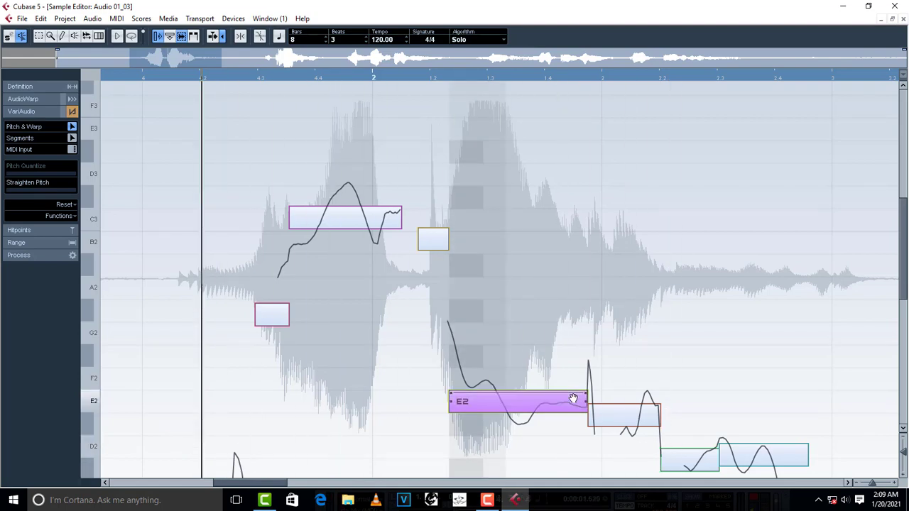
pyautogui.scroll(-2, 574, 376)
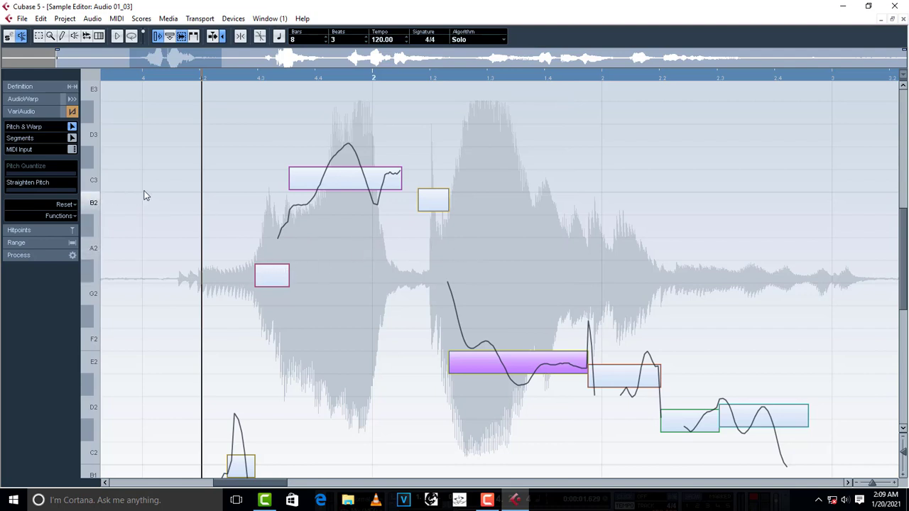
# Select the C3 note segment near the phrase start, then zoom out to the whole take
pyautogui.scroll(-3, 462, 257)
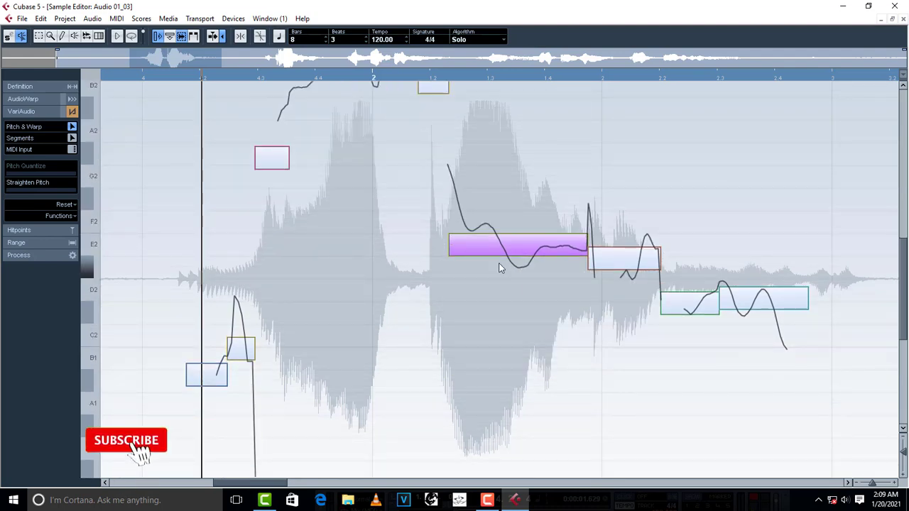
pyautogui.scroll(-5, 499, 268)
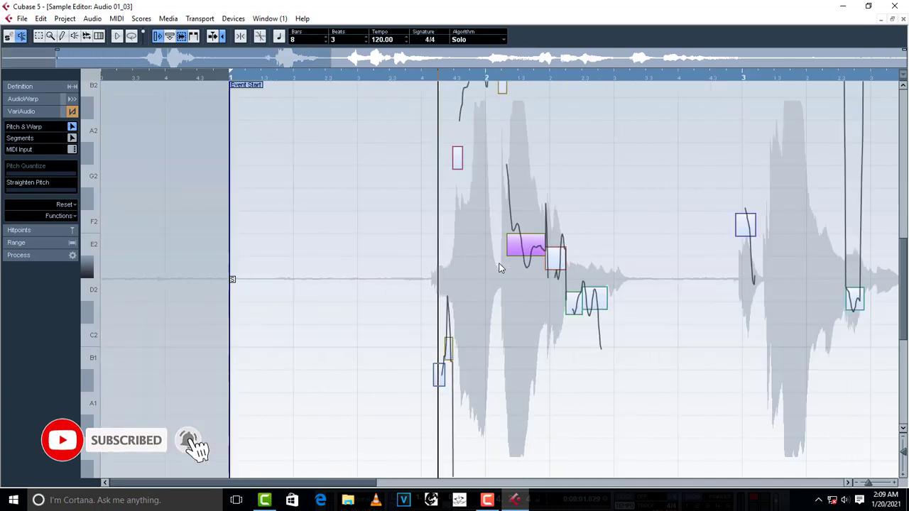
pyautogui.scroll(5, 500, 268)
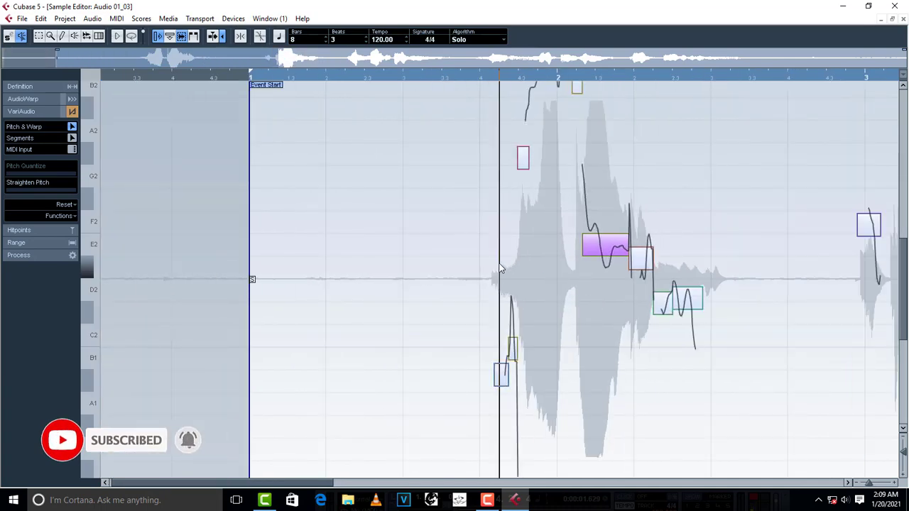
pyautogui.scroll(2, 666, 226)
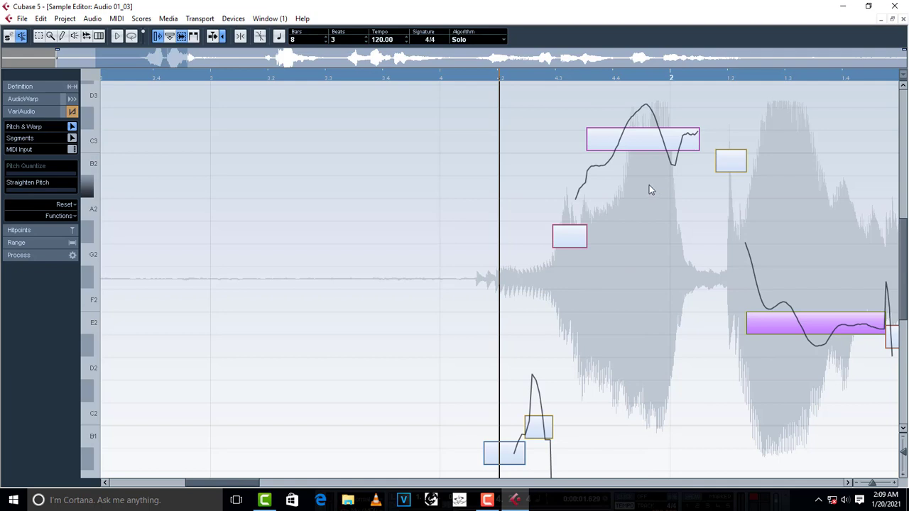
pyautogui.click(647, 145)
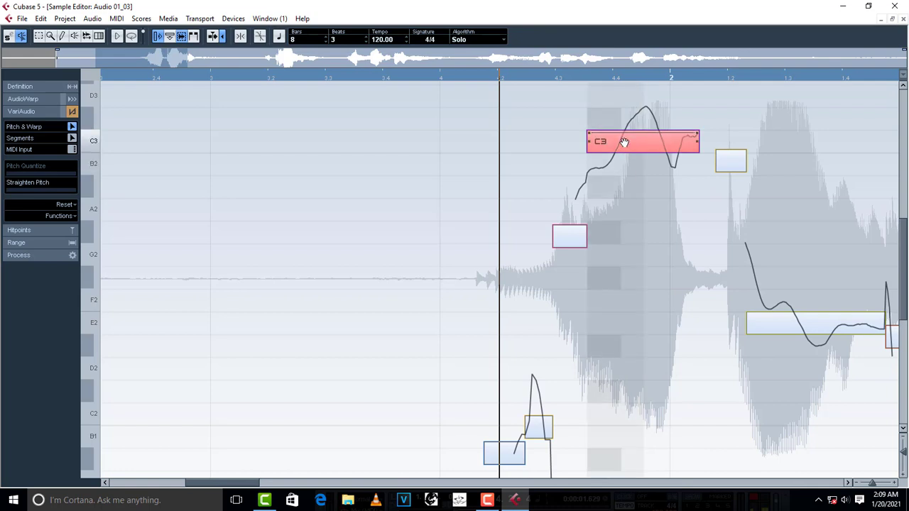
pyautogui.press('space')
pyautogui.press('space')
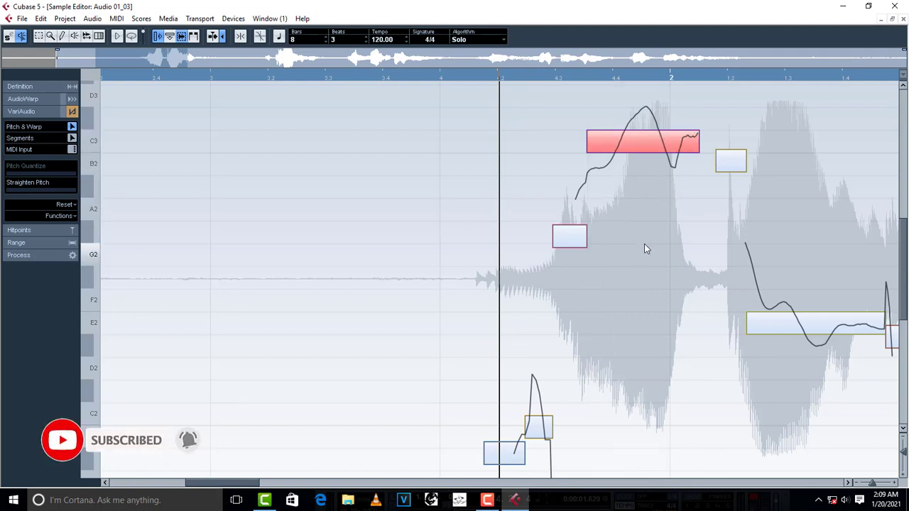
pyautogui.press('g')
pyautogui.press('g')
pyautogui.press('g')
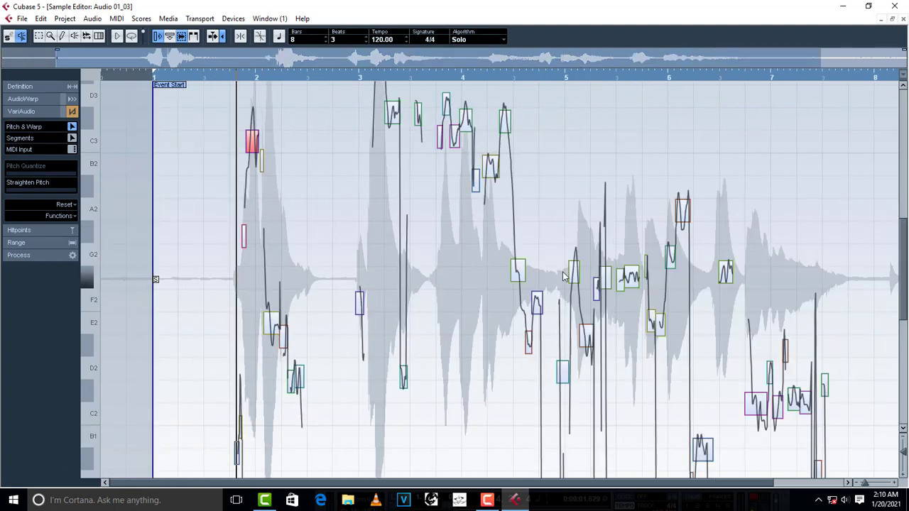
# Select all pitch segments with Ctrl+A and drag Straighten Pitch partway right
pyautogui.hotkey('ctrl', 'a')
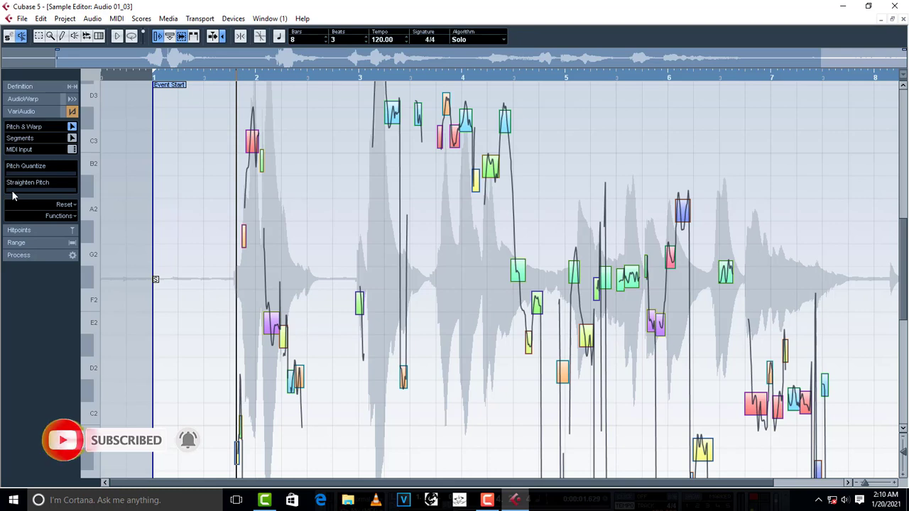
pyautogui.moveTo(12, 196); pyautogui.dragTo(40, 195)
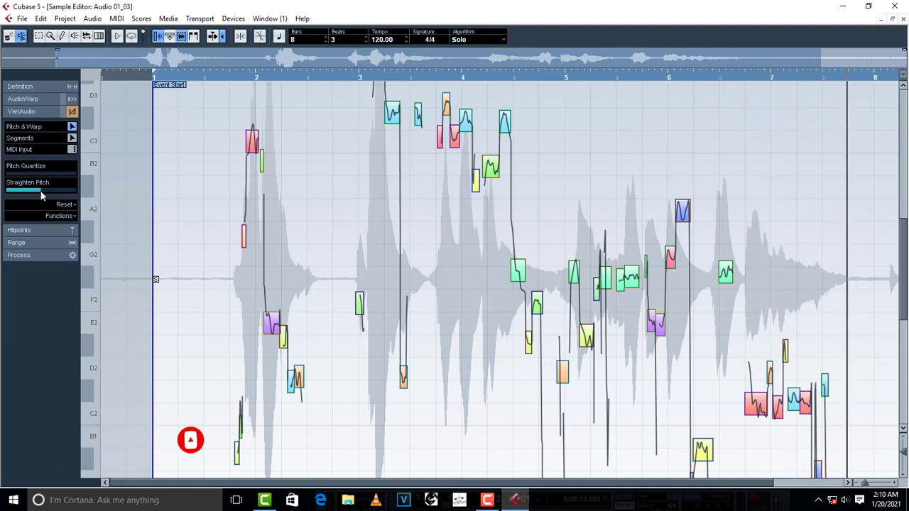
pyautogui.press('space')
pyautogui.moveTo(55, 191); pyautogui.dragTo(70, 190)
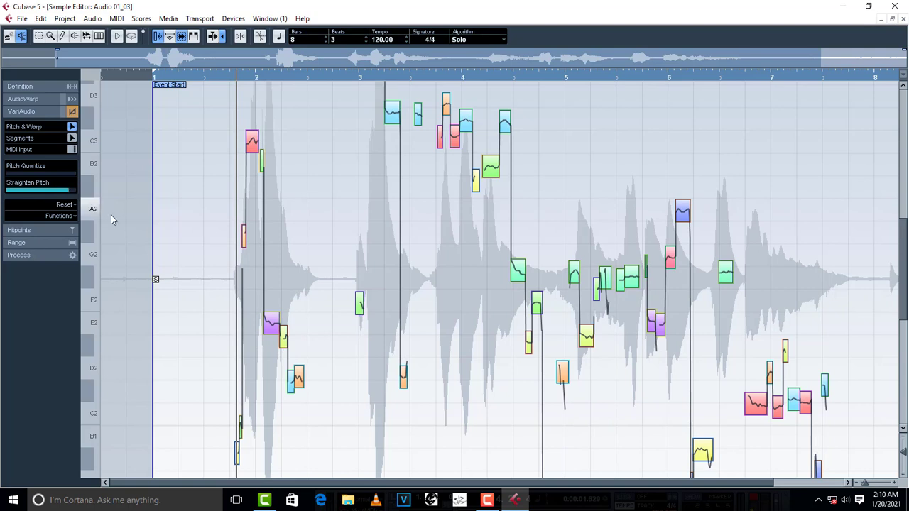
pyautogui.press('space')
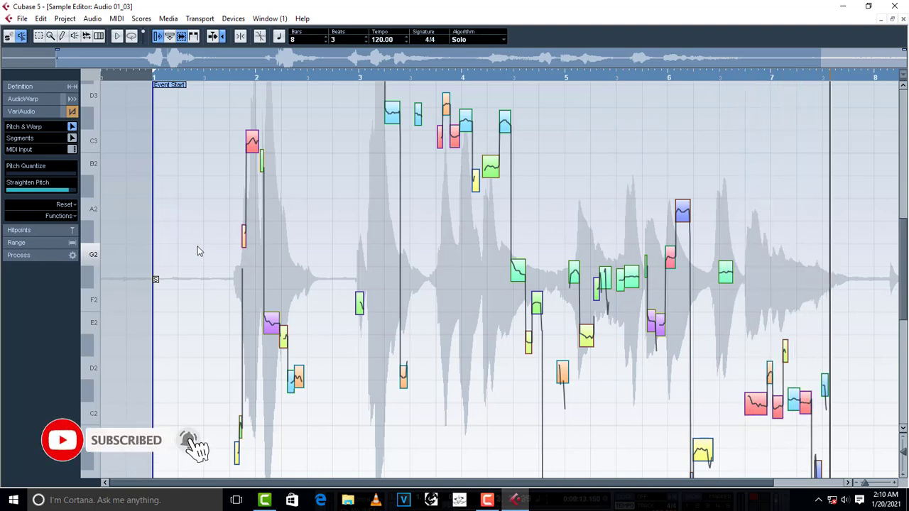
pyautogui.press('space')
pyautogui.moveTo(72, 191); pyautogui.dragTo(85, 193)
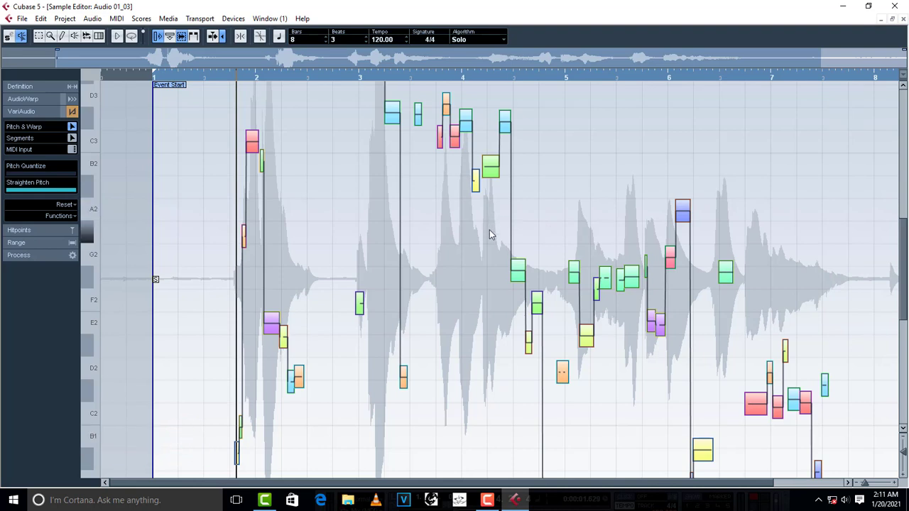
pyautogui.press('space')
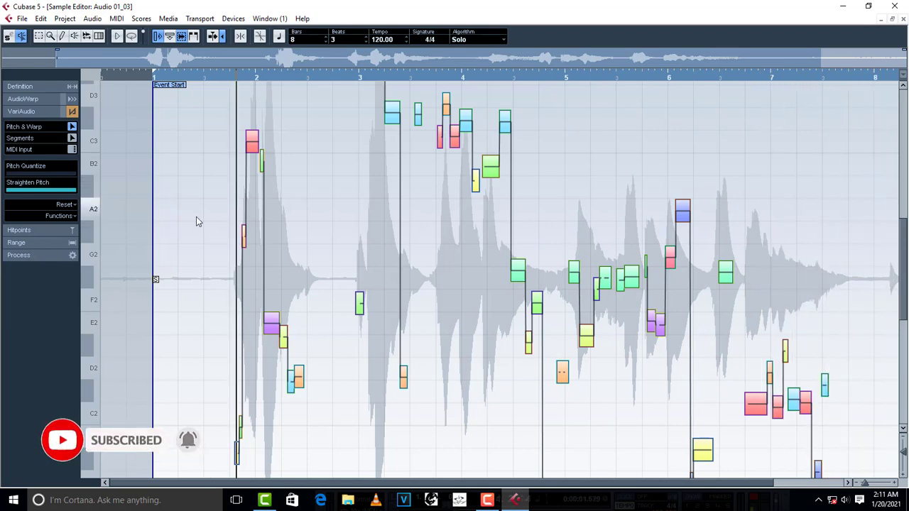
# Set Straighten Pitch back to zero and deselect all the vocal notes
pyautogui.moveTo(61, 192); pyautogui.dragTo(4, 196)
pyautogui.press('h')
pyautogui.press('h')
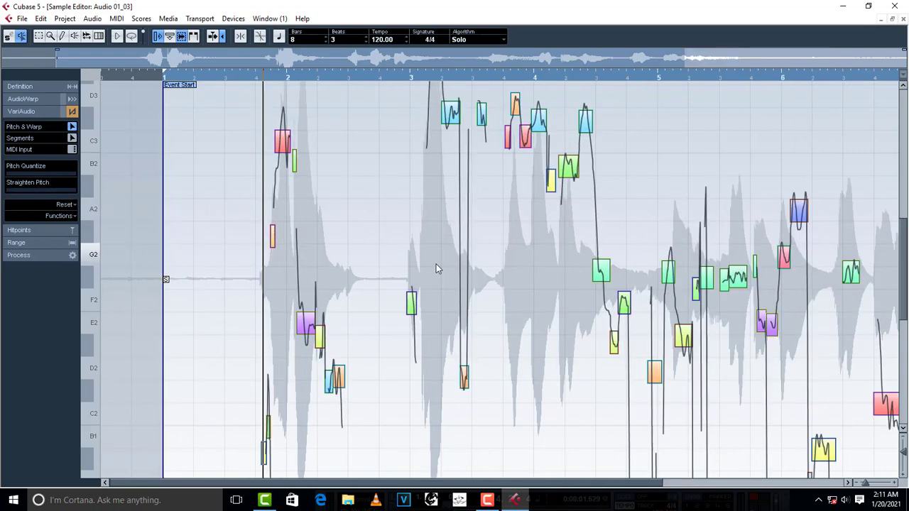
pyautogui.click(395, 238)
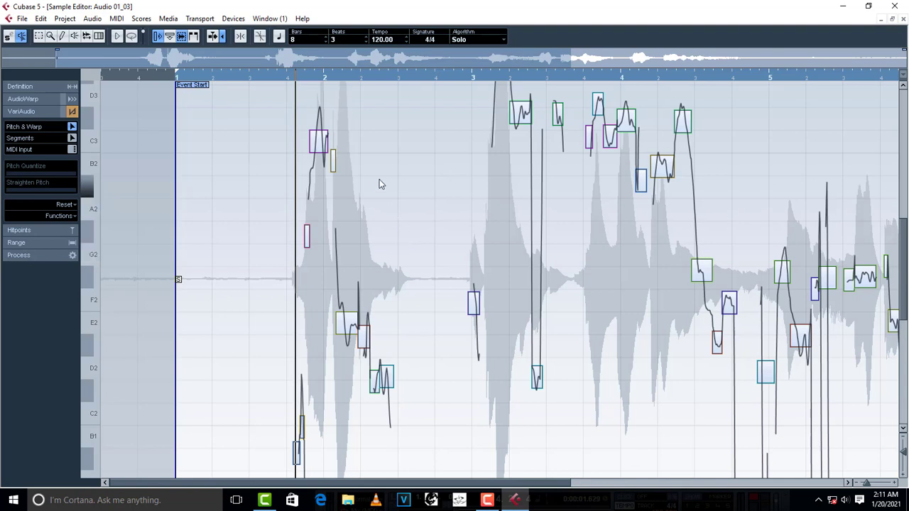
# Raise the note after bar 4 a semitone toward D3
pyautogui.scroll(2, 405, 213)
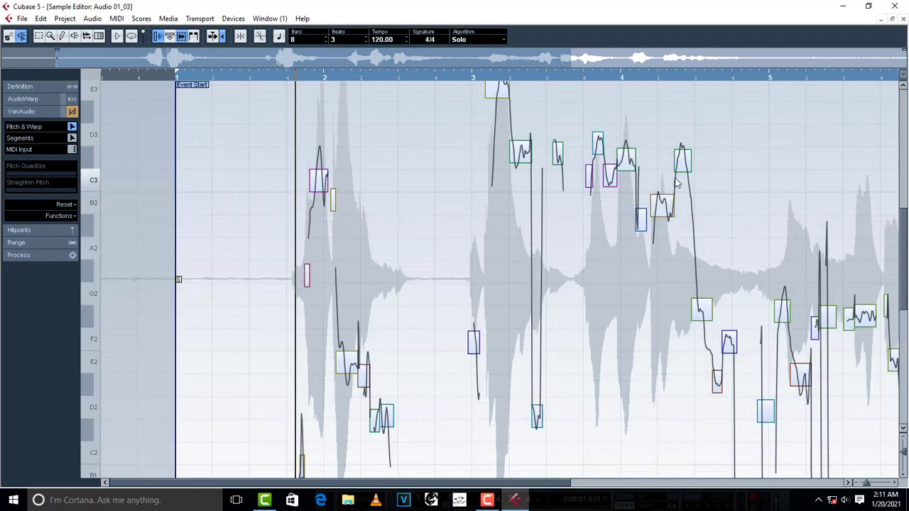
pyautogui.moveTo(682, 167)
pyautogui.mouseDown()
pyautogui.moveTo(683, 144)
pyautogui.moveTo(682, 157)
pyautogui.mouseUp()
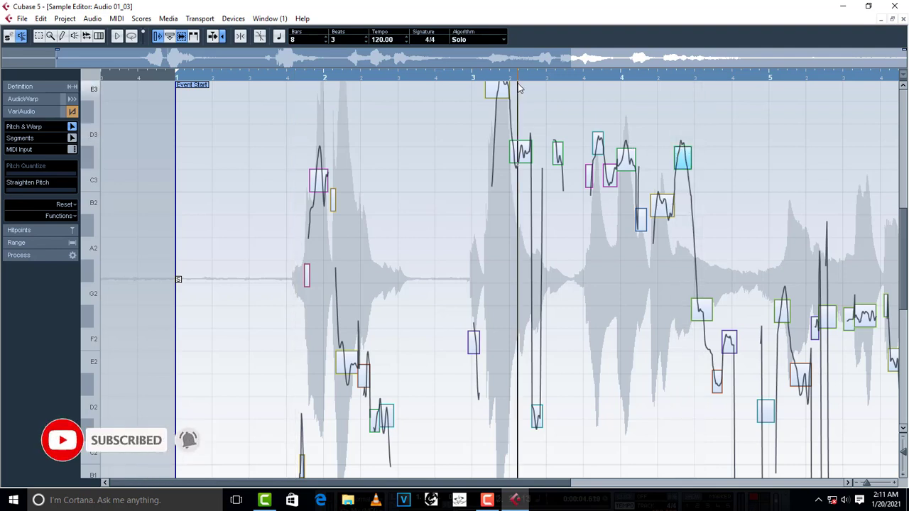
pyautogui.press('h')
pyautogui.press('h')
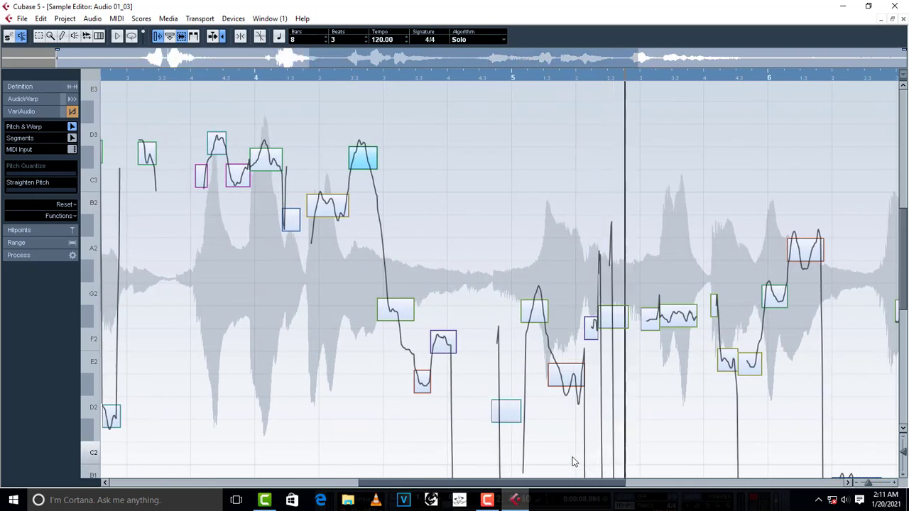
# Raise the low note on bar 5's second beat up to about C4 and audition it
pyautogui.press('space')
pyautogui.click(561, 382)
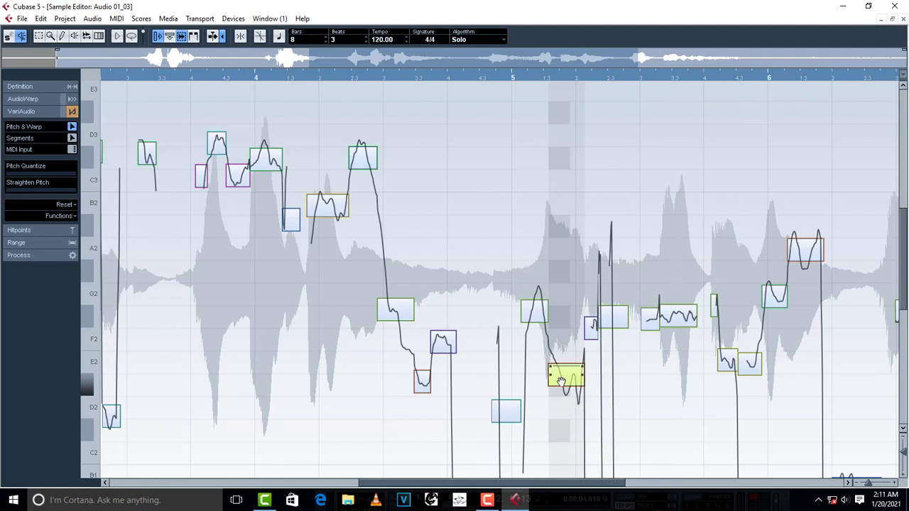
pyautogui.moveTo(561, 381); pyautogui.dragTo(549, 231)
pyautogui.moveTo(549, 264); pyautogui.dragTo(566, 221)
pyautogui.press('space')
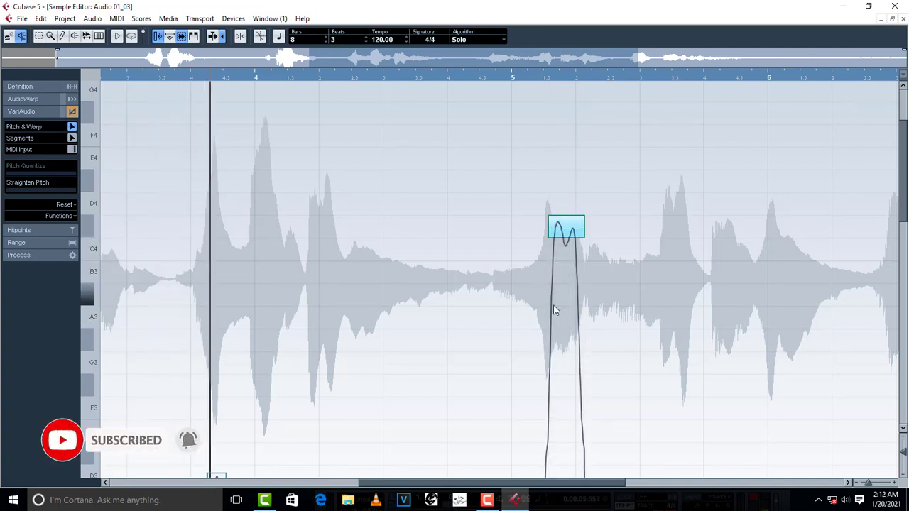
pyautogui.scroll(-3, 666, 351)
pyautogui.scroll(-3, 668, 350)
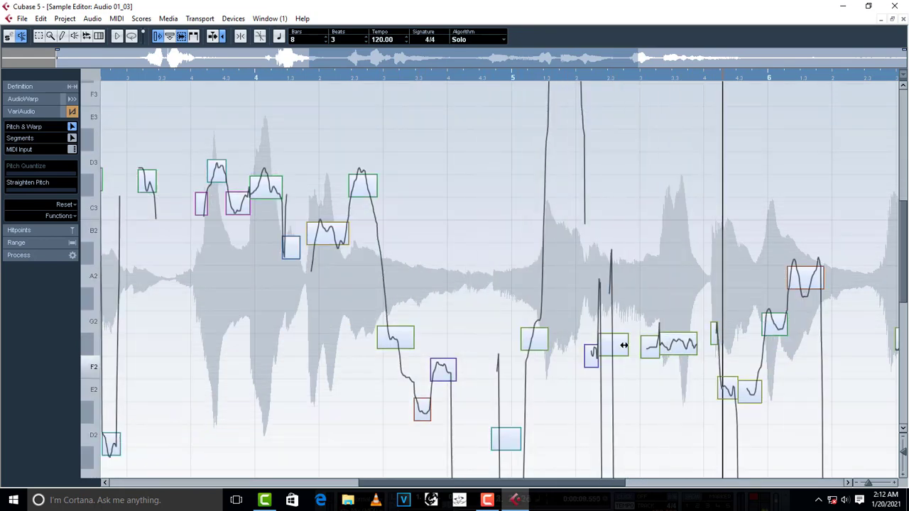
# Select the A2 note late in bar 5, then raise bar 6's last-beat C2 note to A2
pyautogui.click(806, 281)
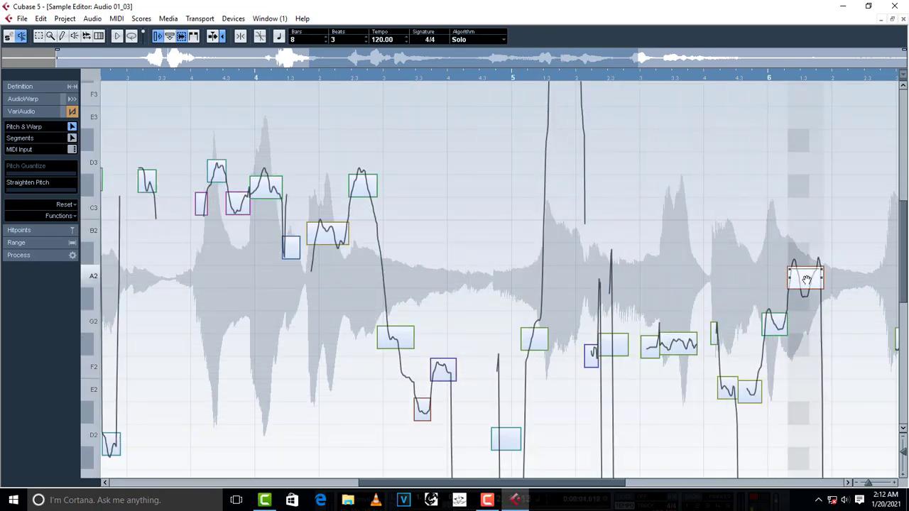
pyautogui.click(806, 280)
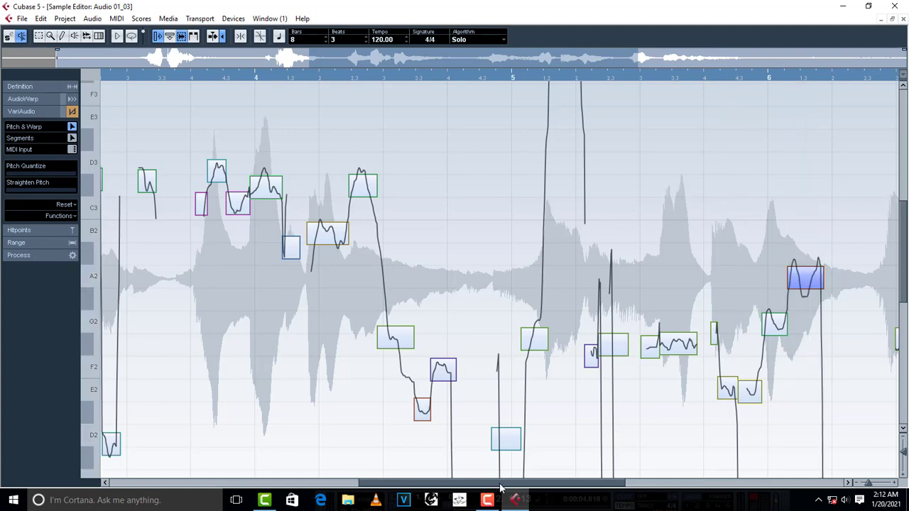
pyautogui.moveTo(500, 489); pyautogui.dragTo(647, 487)
pyautogui.scroll(-3, 676, 371)
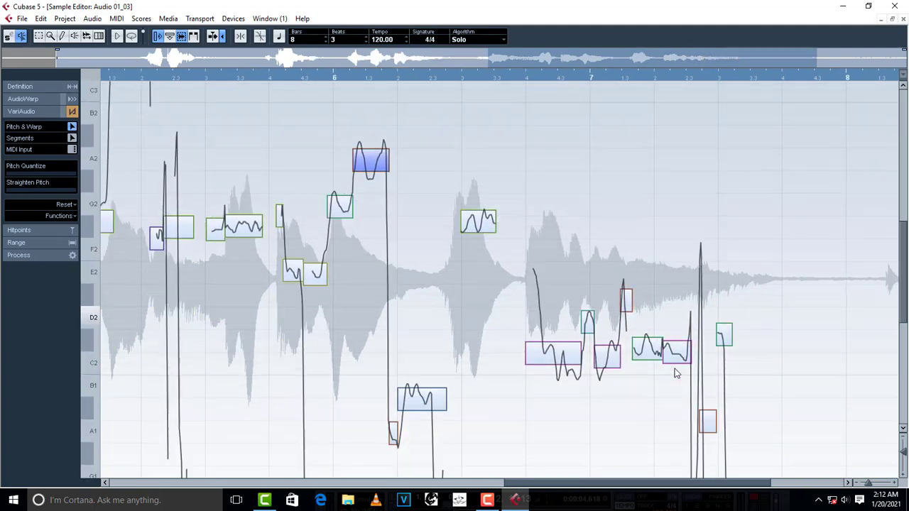
pyautogui.click(560, 363)
pyautogui.moveTo(561, 363); pyautogui.dragTo(555, 274)
pyautogui.moveTo(557, 241); pyautogui.dragTo(554, 170)
# Audition the phrase and bring that note back down to about D2
pyautogui.click(490, 78)
pyautogui.press('space')
pyautogui.press('space')
pyautogui.moveTo(538, 178); pyautogui.dragTo(546, 332)
pyautogui.press('space')
pyautogui.press('space')
pyautogui.press('space')
pyautogui.press('space')
pyautogui.click(443, 101)
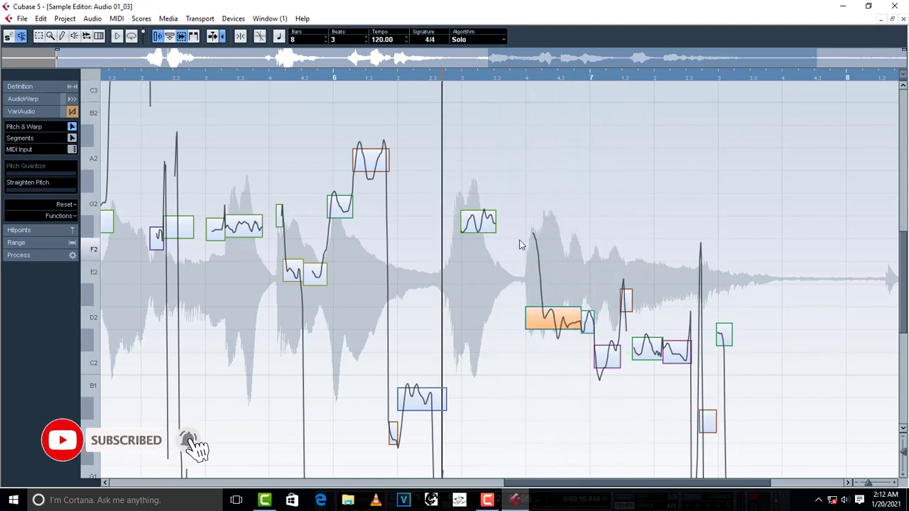
pyautogui.press('space')
pyautogui.press('space')
# Raise the G2 note in bar 6 by a semitone and play back the phrase
pyautogui.click(433, 403)
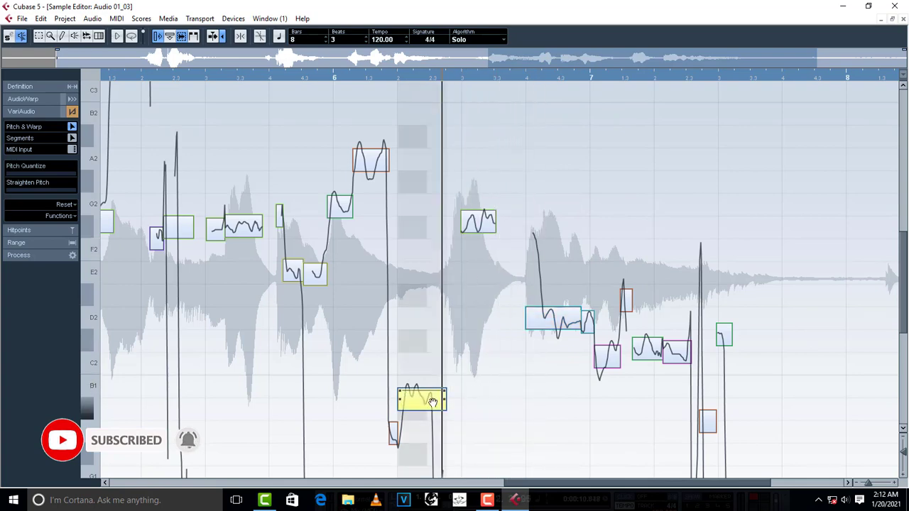
pyautogui.scroll(-5, 497, 379)
pyautogui.scroll(5, 497, 380)
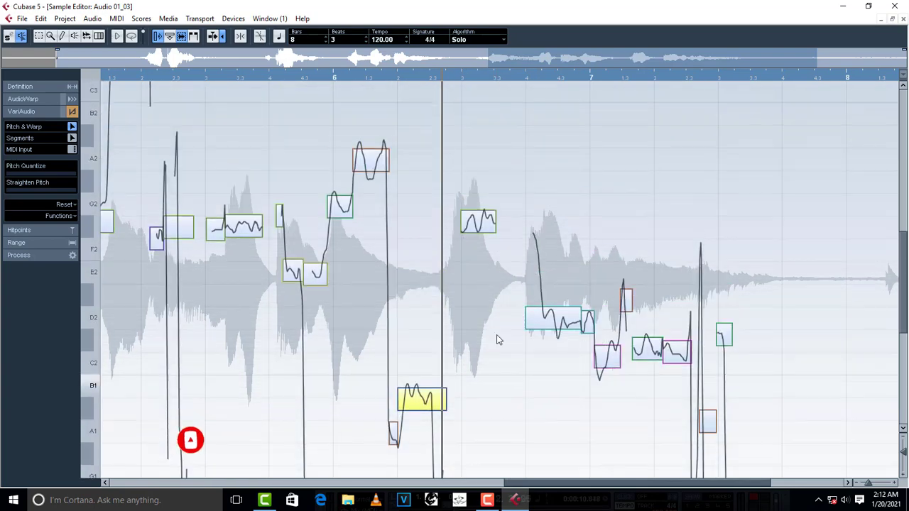
pyautogui.moveTo(482, 226); pyautogui.dragTo(483, 201)
pyautogui.press('space')
pyautogui.press('space')
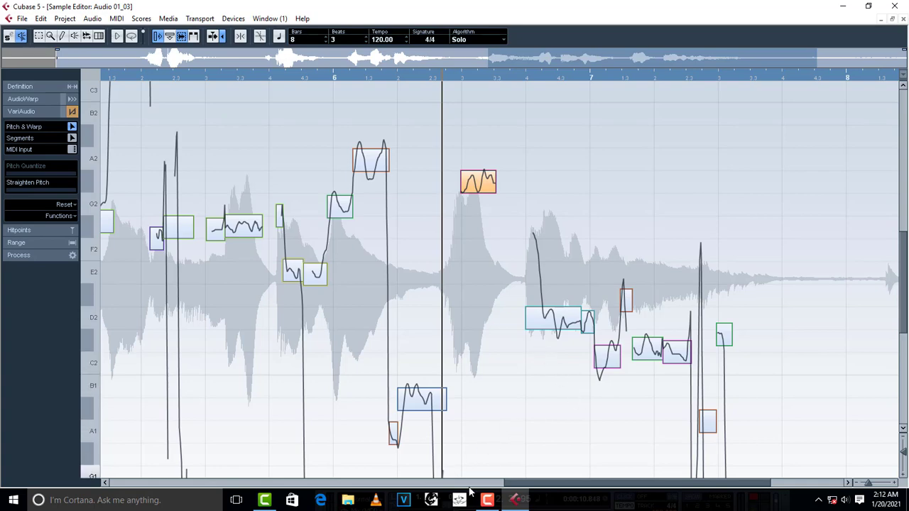
pyautogui.moveTo(546, 489); pyautogui.dragTo(199, 475)
# Select the high E3 note at bar 3 and audition it
pyautogui.scroll(4, 458, 253)
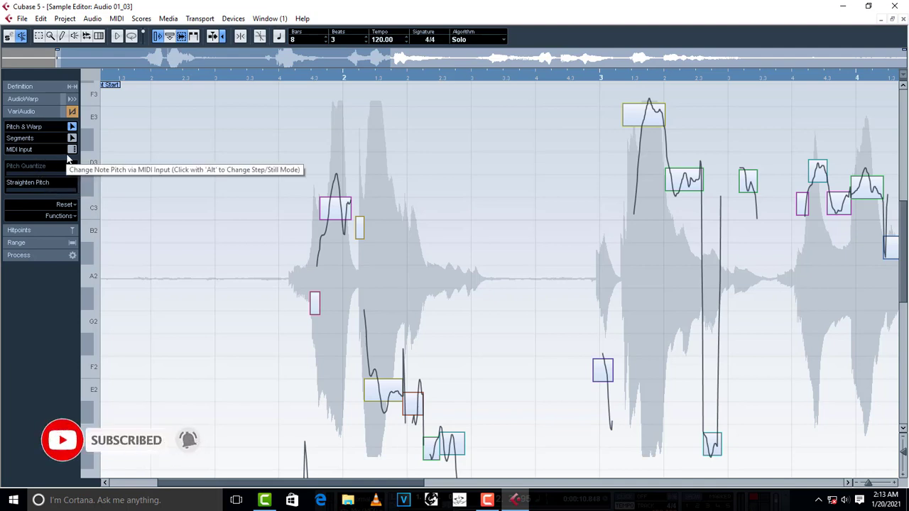
pyautogui.click(651, 117)
pyautogui.moveTo(651, 128); pyautogui.dragTo(703, 125)
pyautogui.click(628, 127)
pyautogui.click(662, 123)
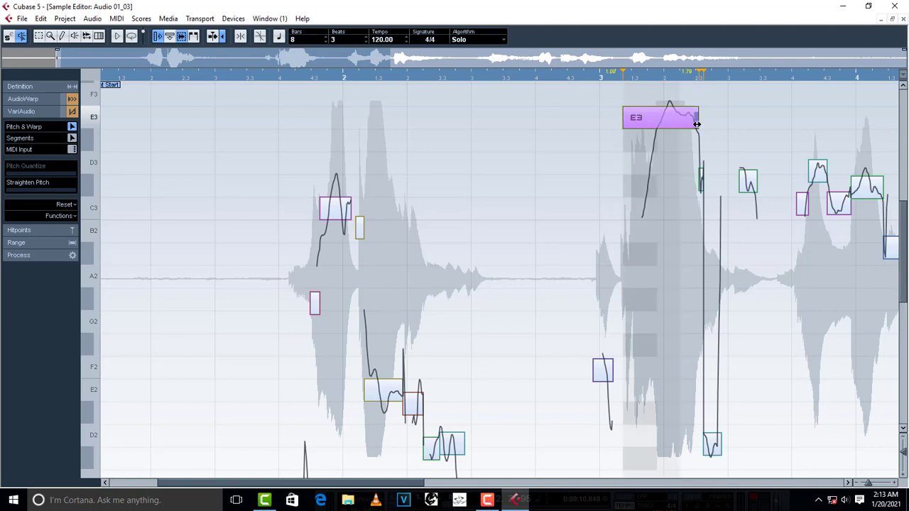
# Cut the tail off the E3 note, time-stretch its end, then deselect
pyautogui.click(613, 77)
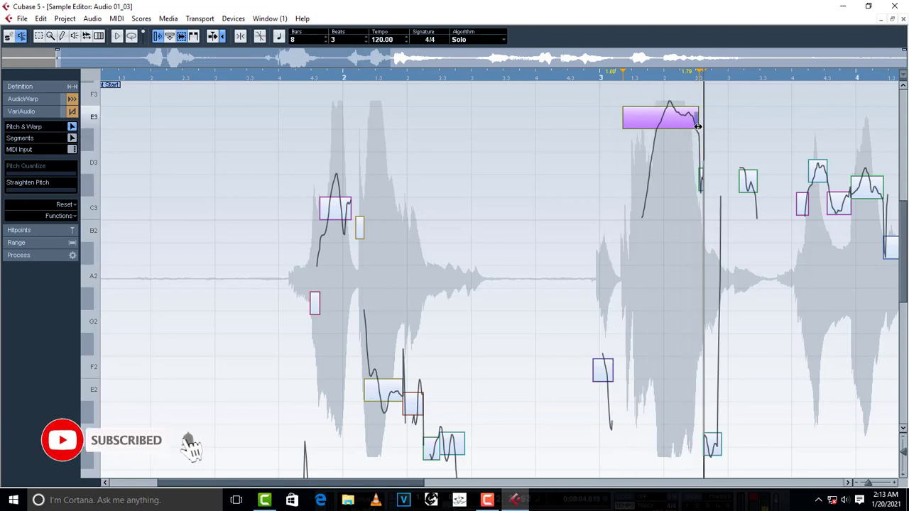
pyautogui.moveTo(698, 127); pyautogui.dragTo(672, 119)
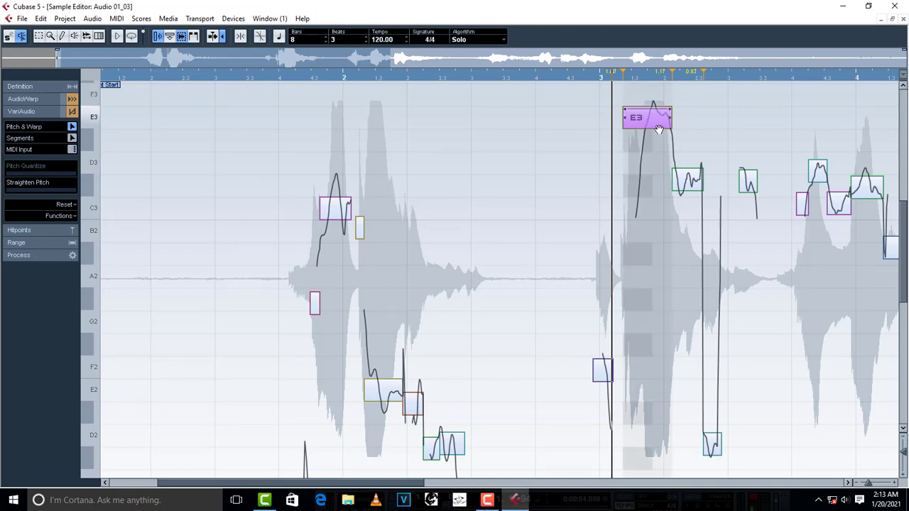
pyautogui.moveTo(670, 125)
pyautogui.mouseDown()
pyautogui.moveTo(718, 122)
pyautogui.moveTo(696, 126)
pyautogui.moveTo(704, 130)
pyautogui.mouseUp()
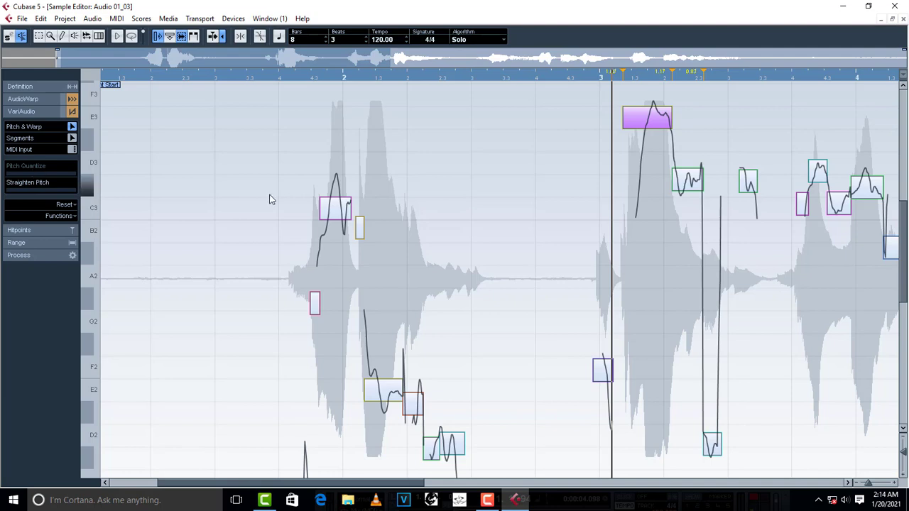
pyautogui.click(505, 244)
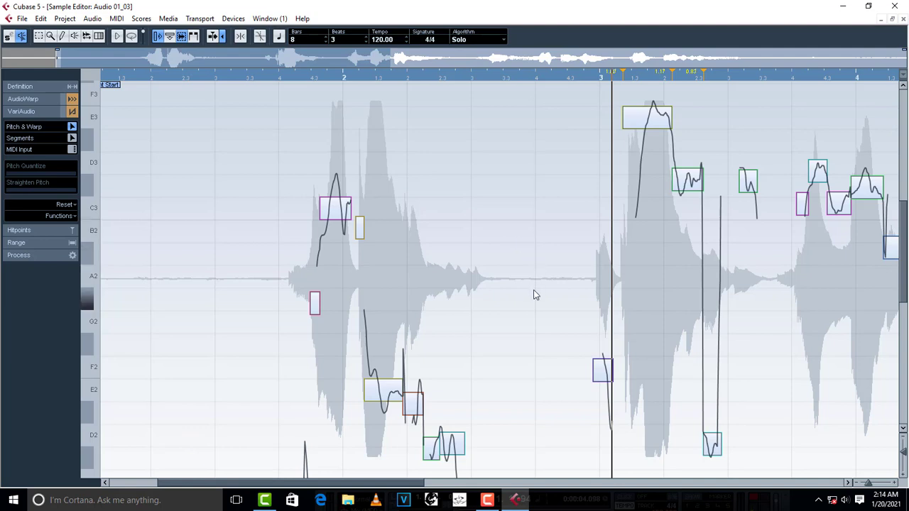
pyautogui.hotkey('ctrl', 'a')
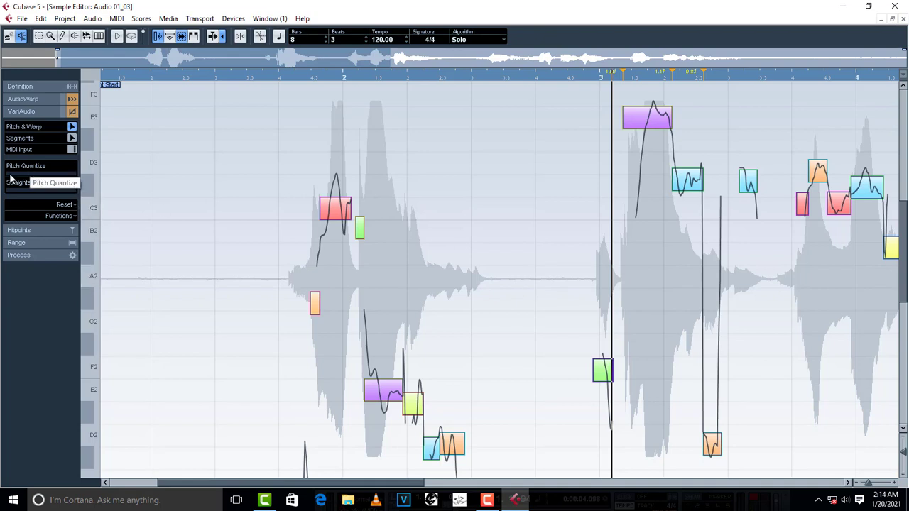
pyautogui.moveTo(10, 177); pyautogui.dragTo(108, 184)
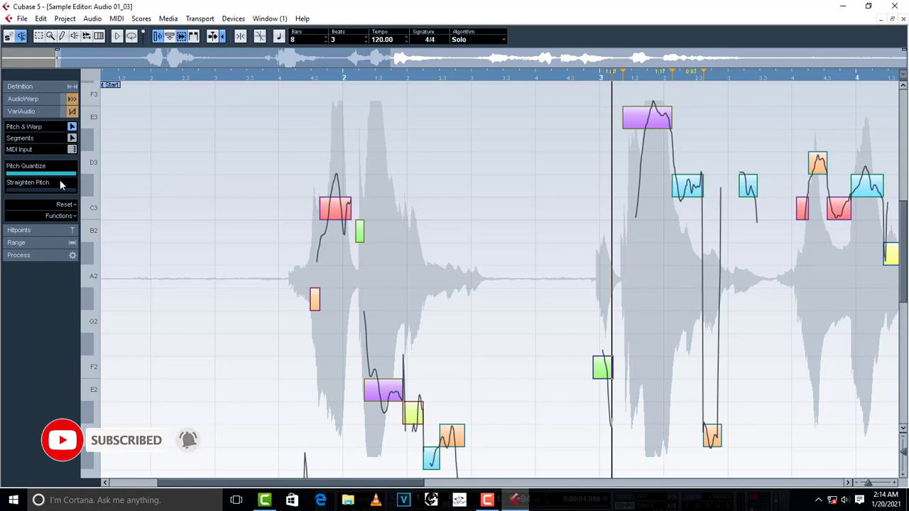
pyautogui.moveTo(26, 179); pyautogui.dragTo(2, 182)
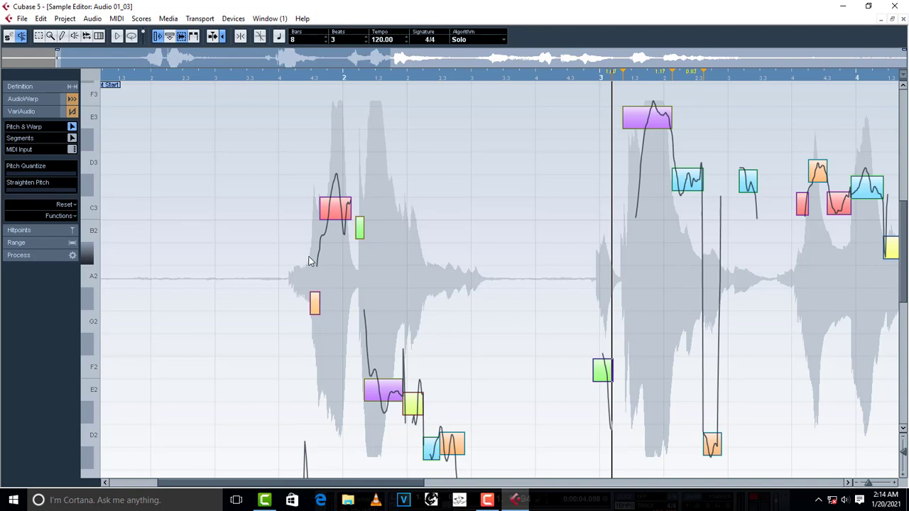
# With the Segments tool, split the C3 note in two and select its second half
pyautogui.click(73, 140)
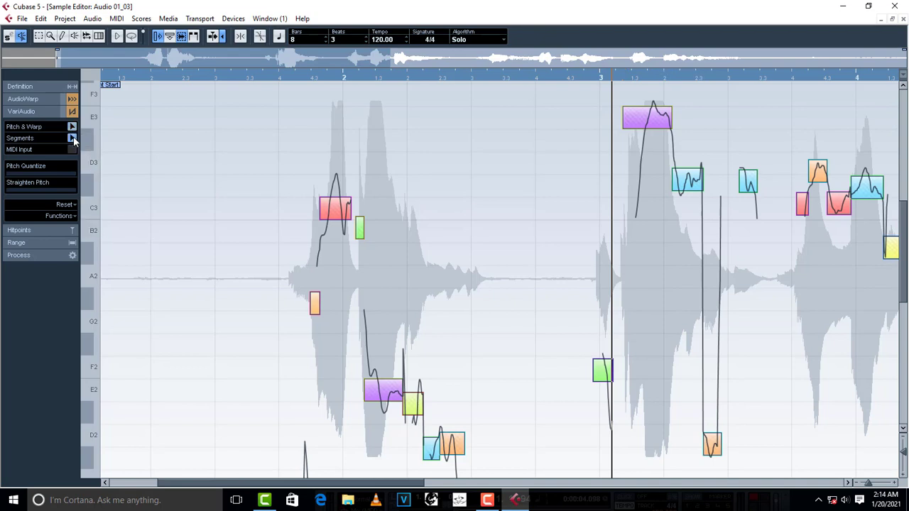
pyautogui.click(339, 218)
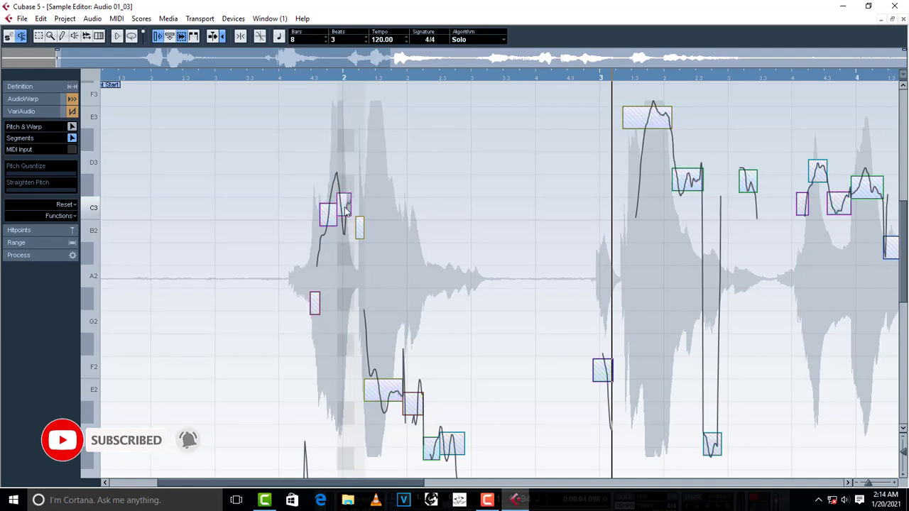
pyautogui.click(347, 207)
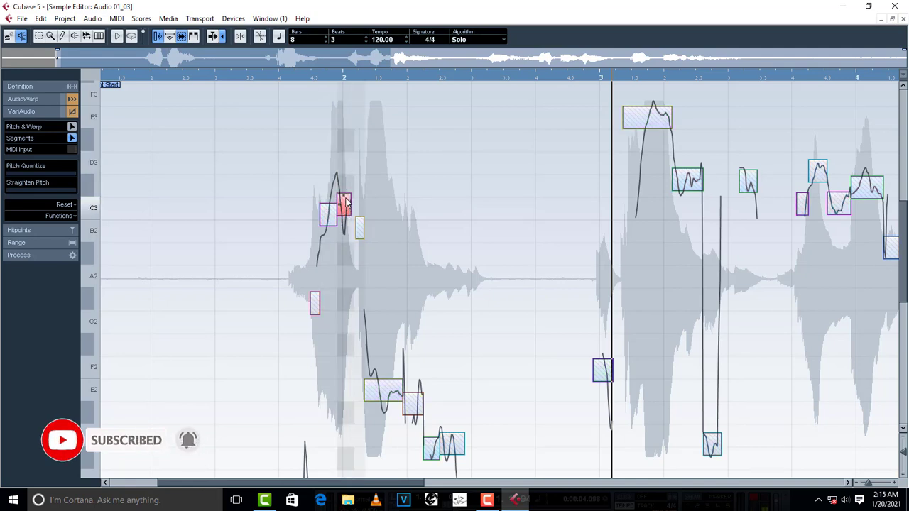
# Raise the cut piece to D3, audition the phrase, then lower the piece to about B2
pyautogui.click(71, 127)
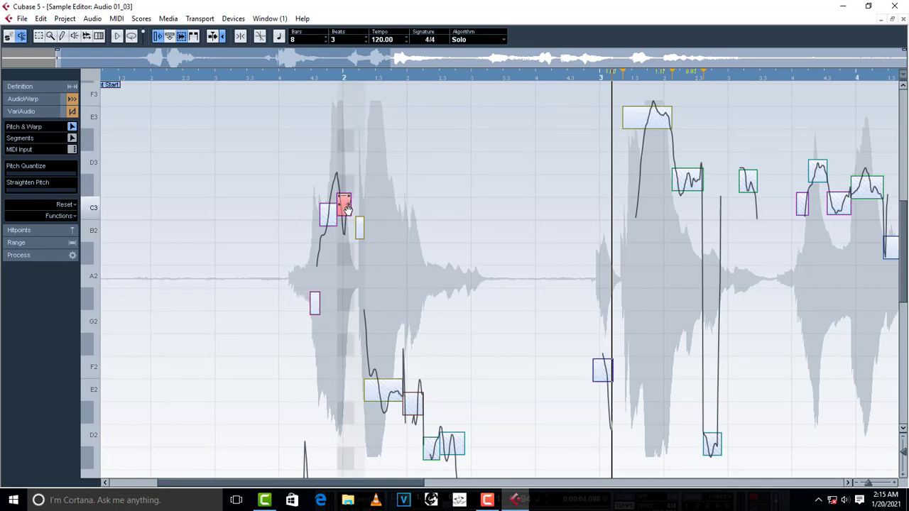
pyautogui.moveTo(347, 207); pyautogui.dragTo(347, 187)
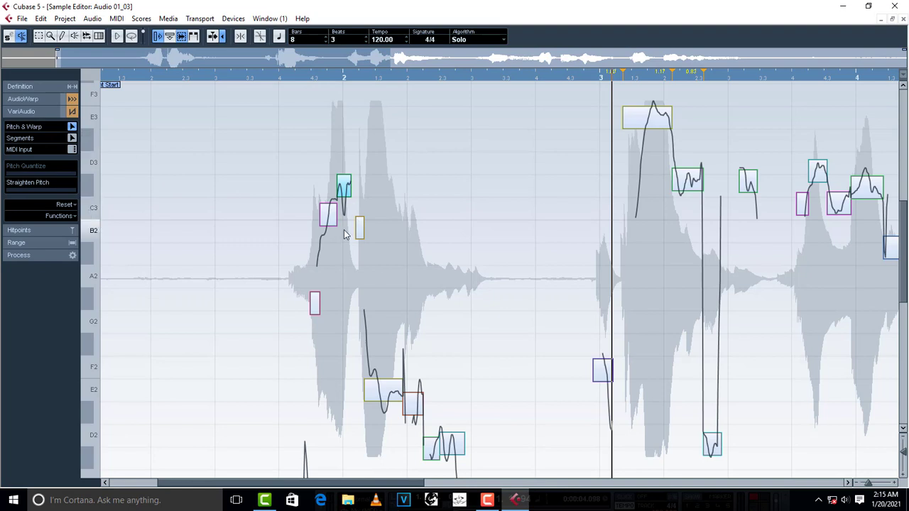
pyautogui.moveTo(346, 187); pyautogui.dragTo(343, 163)
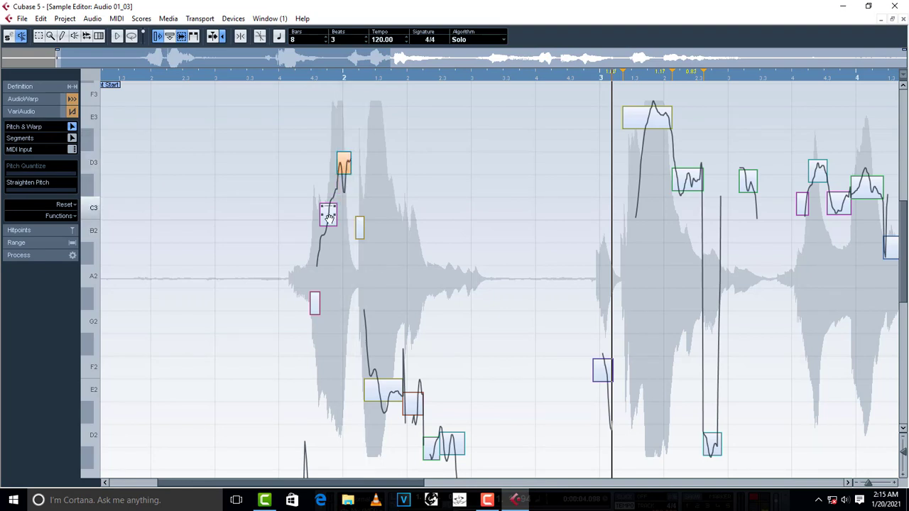
pyautogui.click(298, 76)
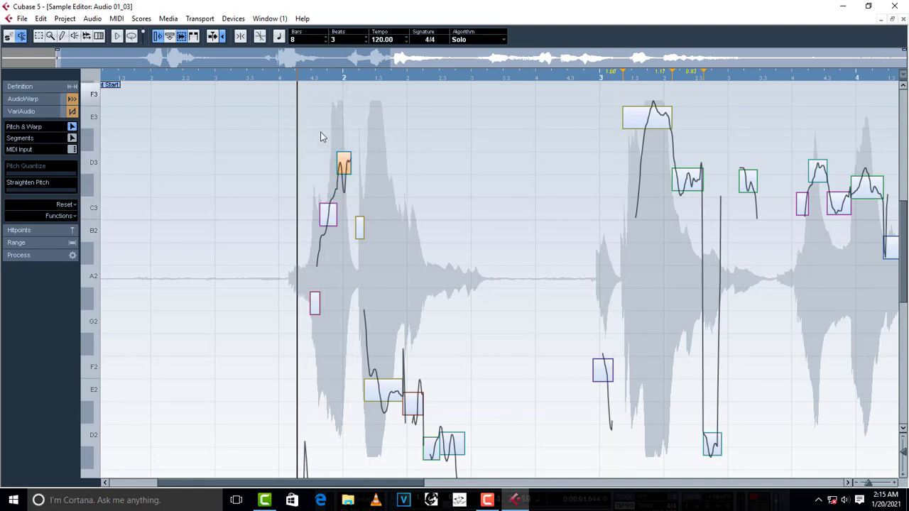
pyautogui.press('space')
pyautogui.press('space')
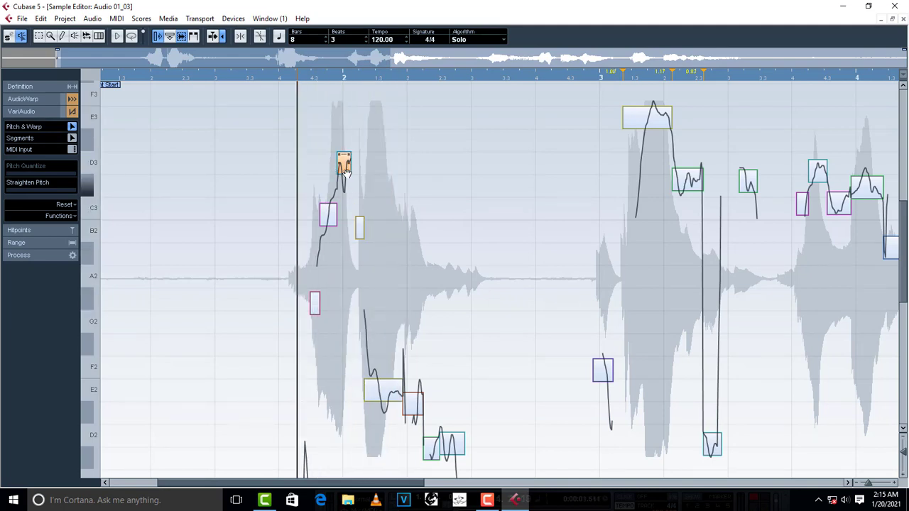
pyautogui.moveTo(345, 171); pyautogui.dragTo(349, 240)
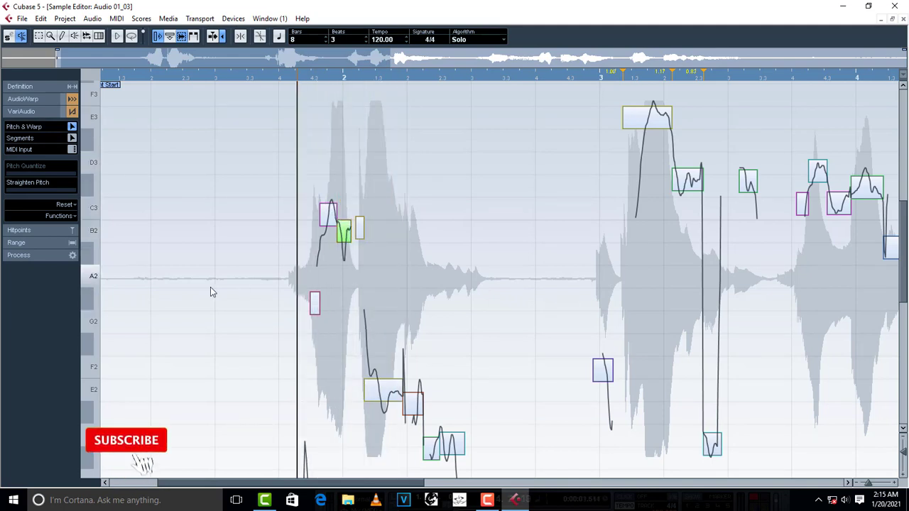
# Close the Sample Editor and play the edited vocal from near bar 1, then stop playback
pyautogui.click(903, 22)
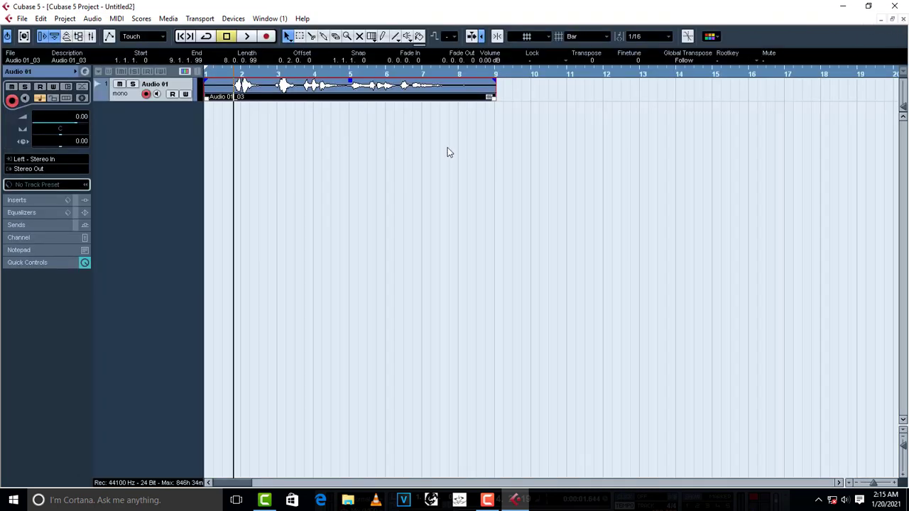
pyautogui.click(230, 74)
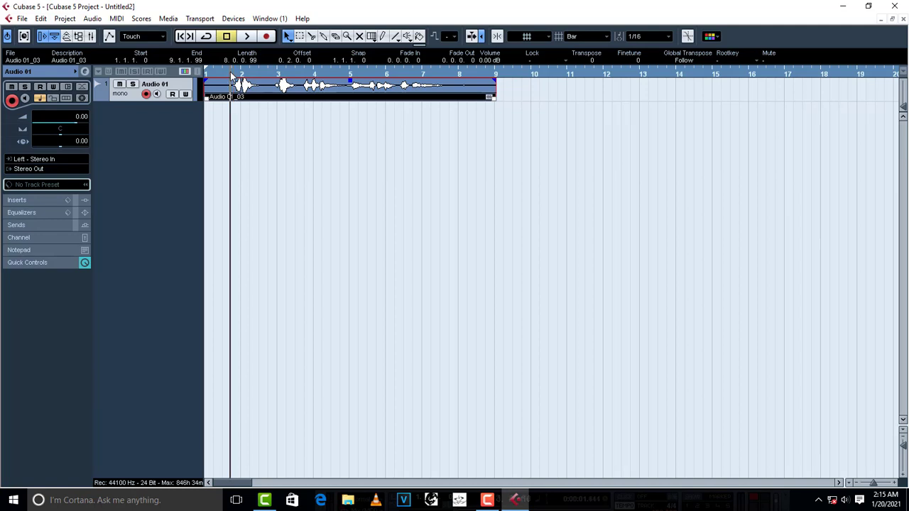
pyautogui.press('space')
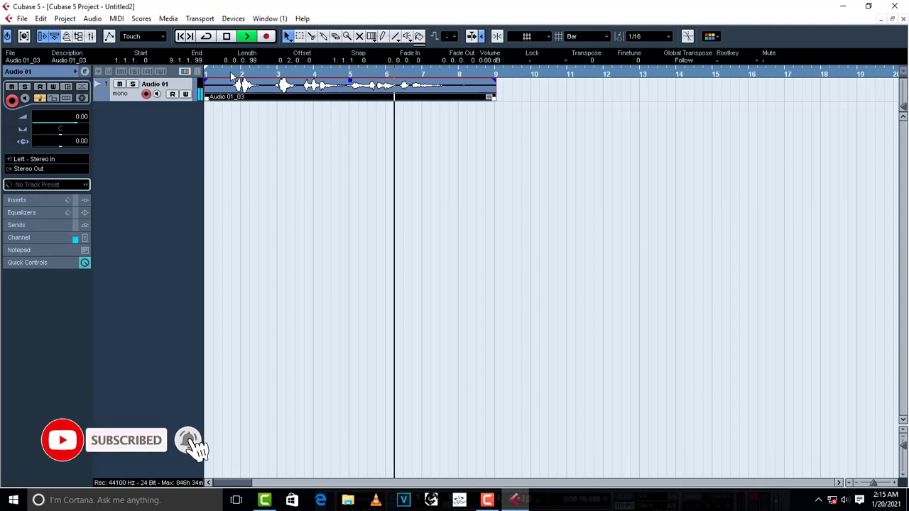
pyautogui.press('space')
# Open Audio 01_03 in the Sample Editor, select all segments, and reset Pitch Changes and Warp Changes
pyautogui.doubleClick(272, 92)
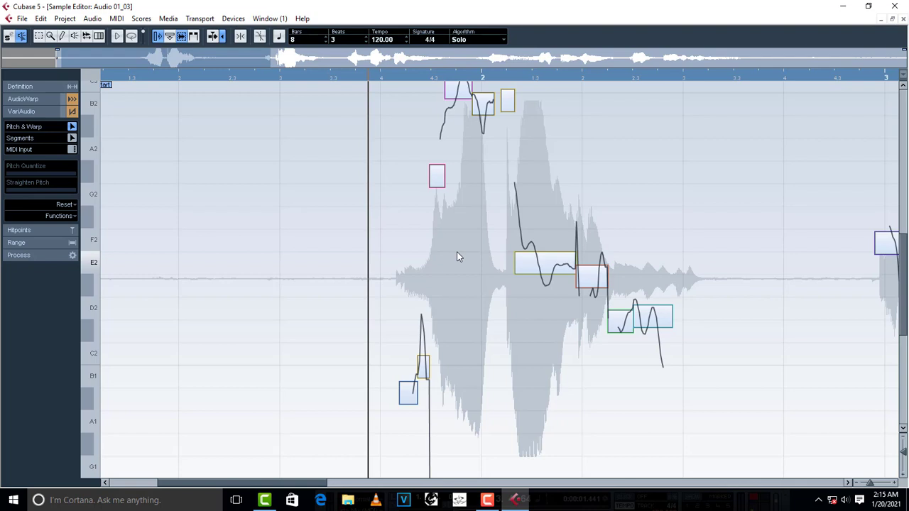
pyautogui.hotkey('ctrl', 'a')
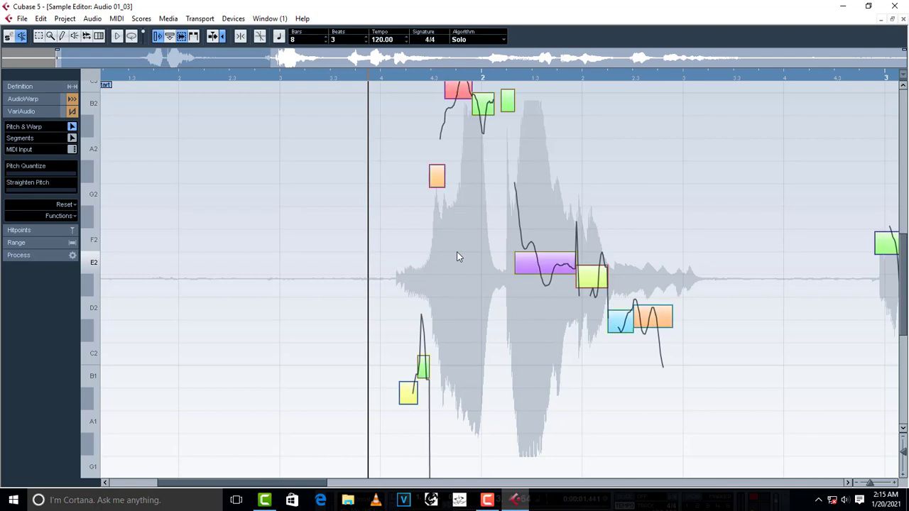
pyautogui.click(71, 205)
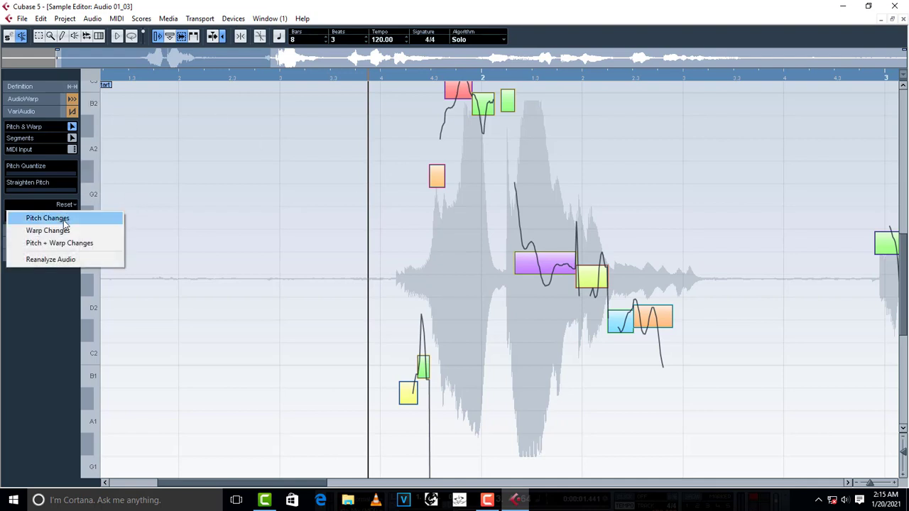
pyautogui.click(63, 221)
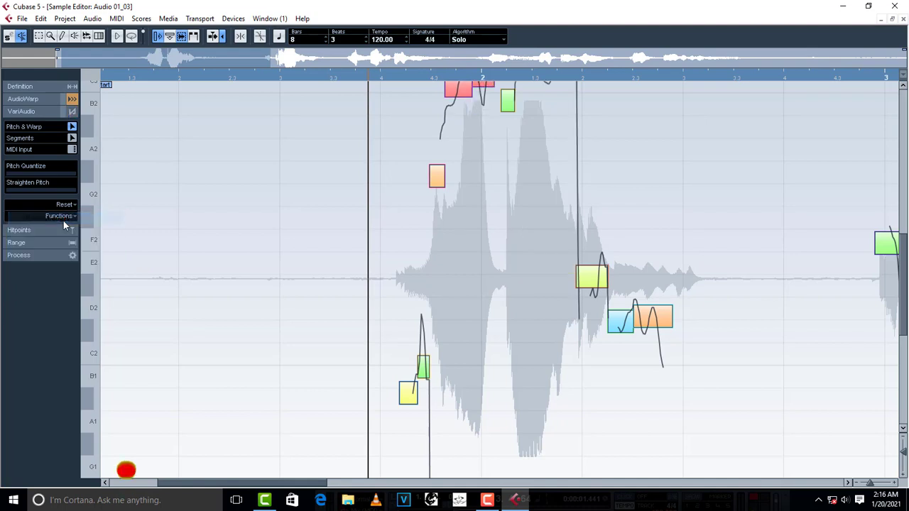
pyautogui.click(69, 206)
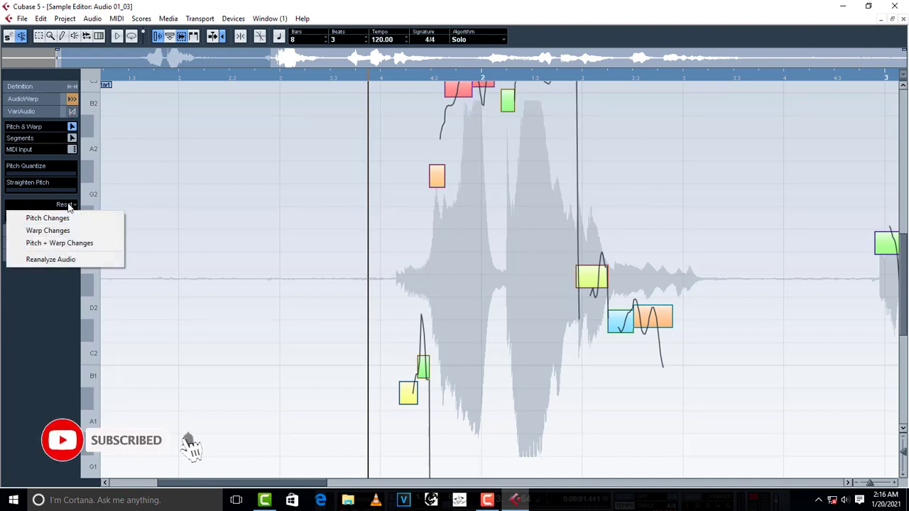
pyautogui.click(59, 235)
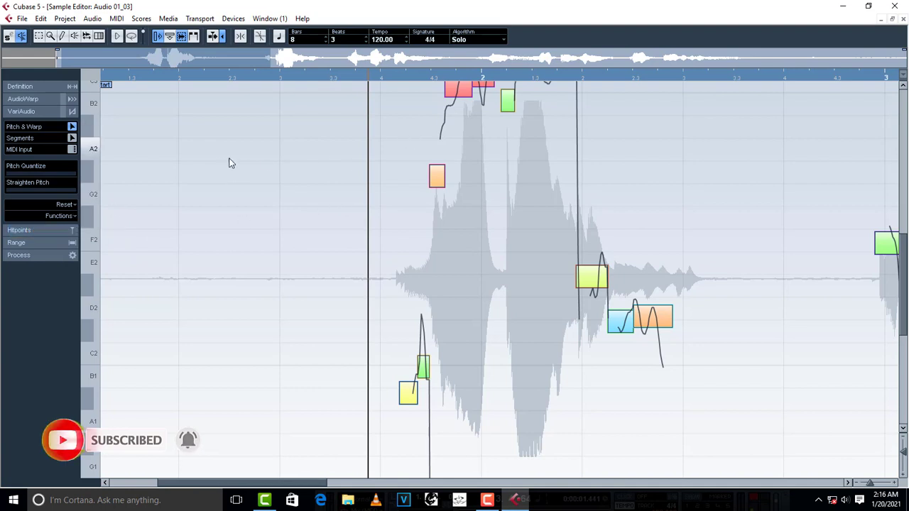
# Stretch a single note segment longer, then undo the stretch
pyautogui.click(444, 249)
pyautogui.click(444, 184)
pyautogui.moveTo(445, 183); pyautogui.dragTo(469, 190)
pyautogui.hotkey('ctrl', 'z')
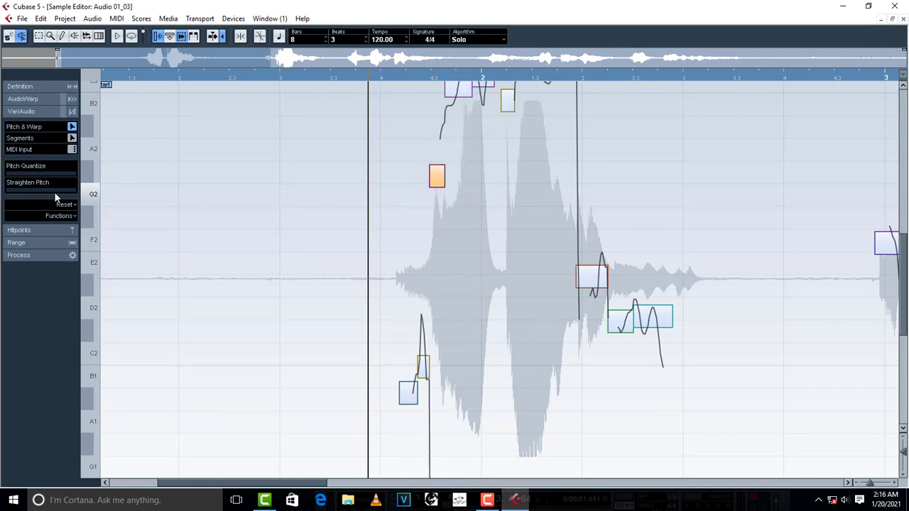
# Reset Warp Changes, then reset Pitch + Warp Changes
pyautogui.click(61, 205)
pyautogui.click(67, 231)
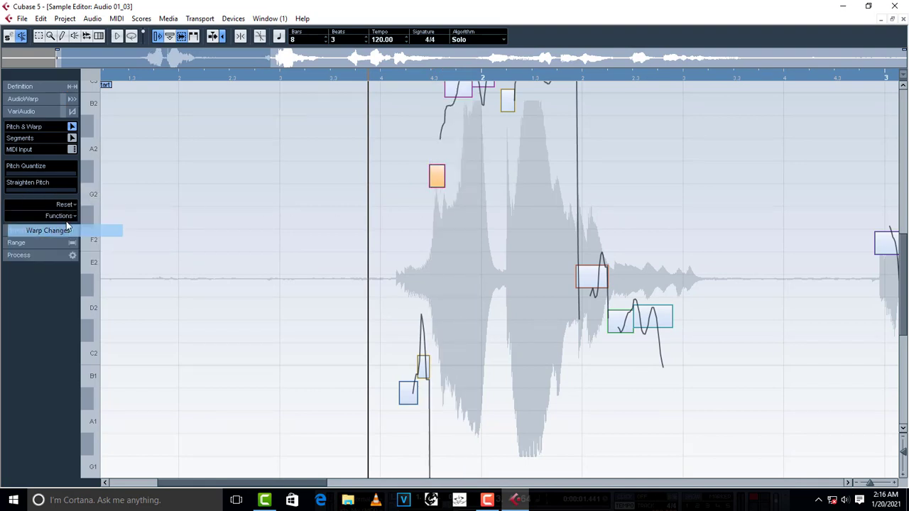
pyautogui.click(64, 205)
pyautogui.click(71, 245)
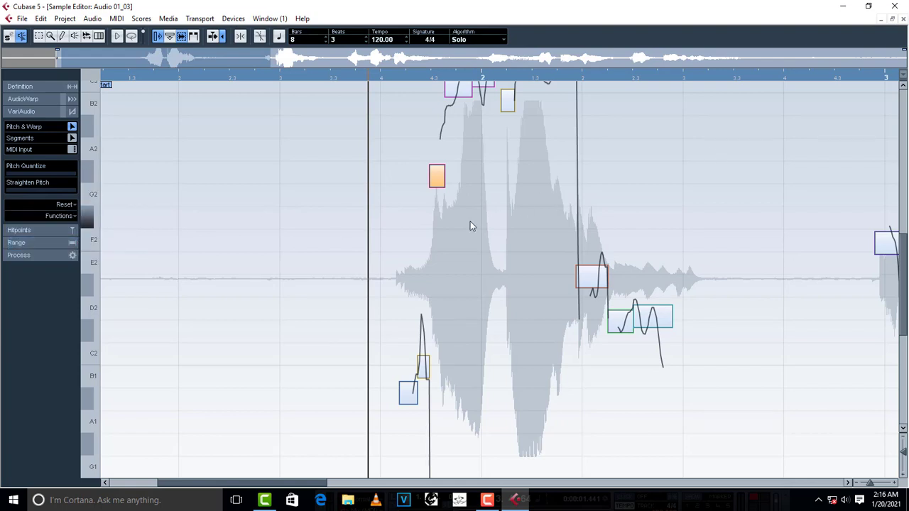
# Close the Sample Editor, then play and stop the restored Audio 01 vocal
pyautogui.click(895, 6)
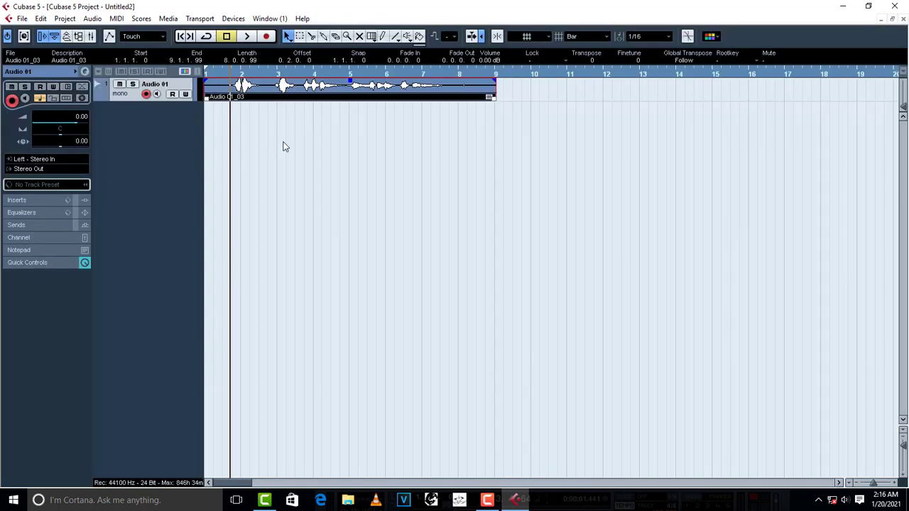
pyautogui.press('space')
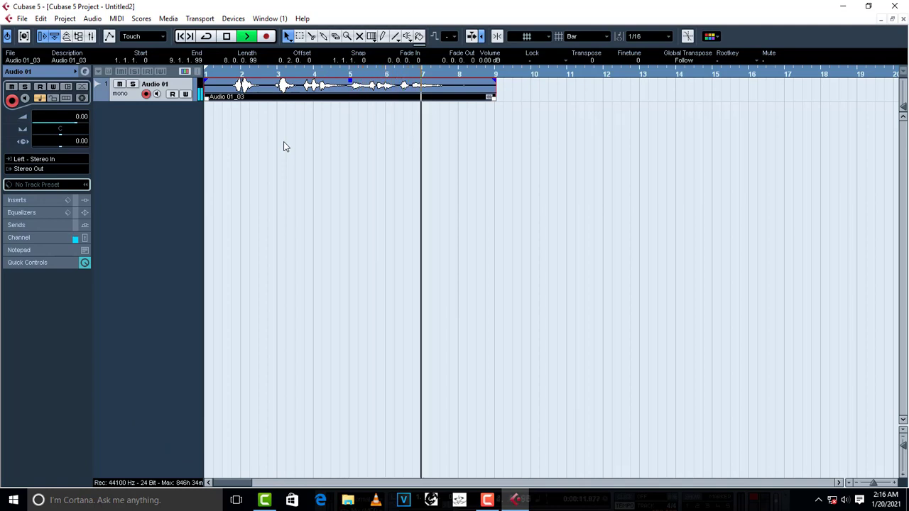
pyautogui.press('space')
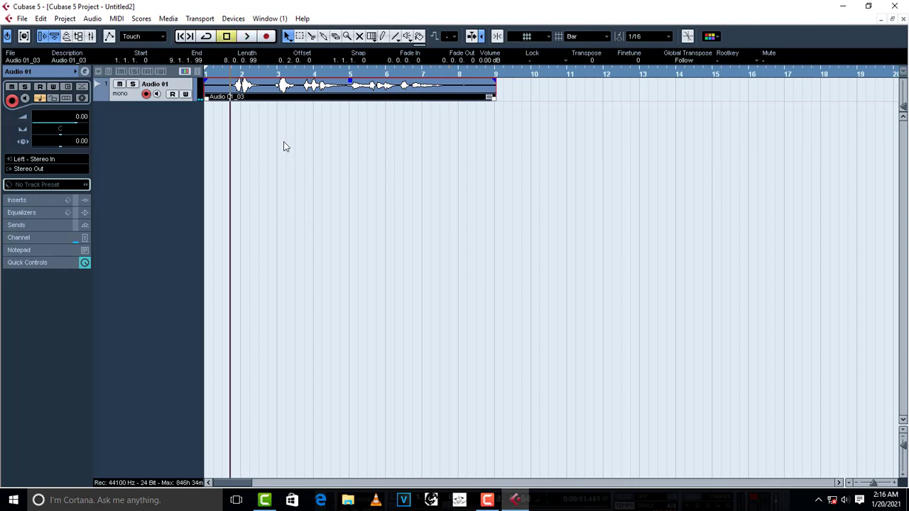